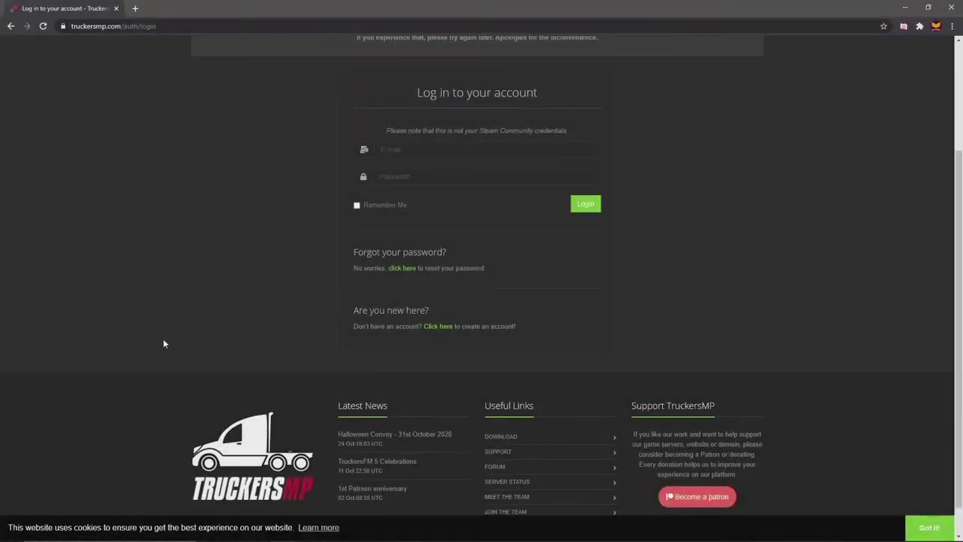
# - Sign in to TruckersMP with Steam and download the TruckersMP launcher archive
pyautogui.click(441, 328)
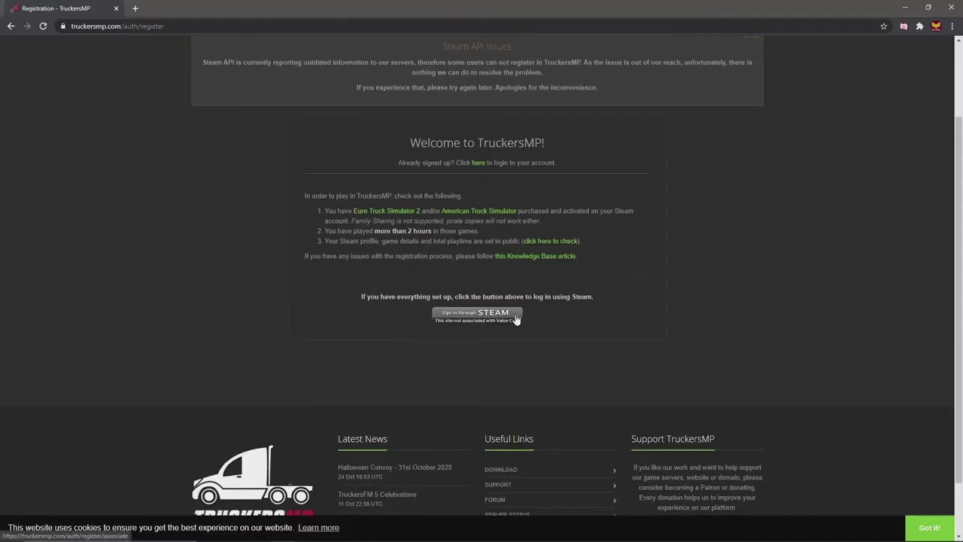
pyautogui.click(515, 317)
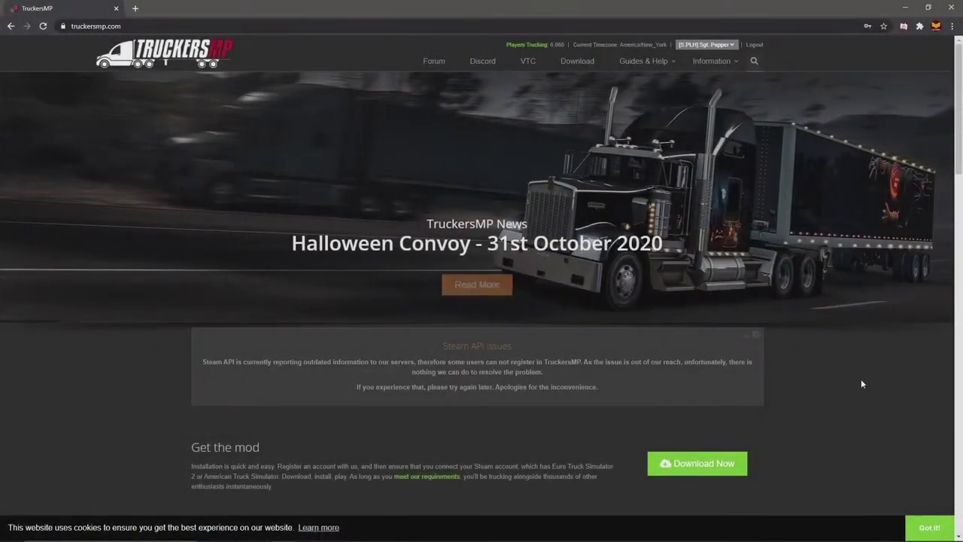
pyautogui.scroll(-3, 845, 376)
pyautogui.scroll(-1, 844, 382)
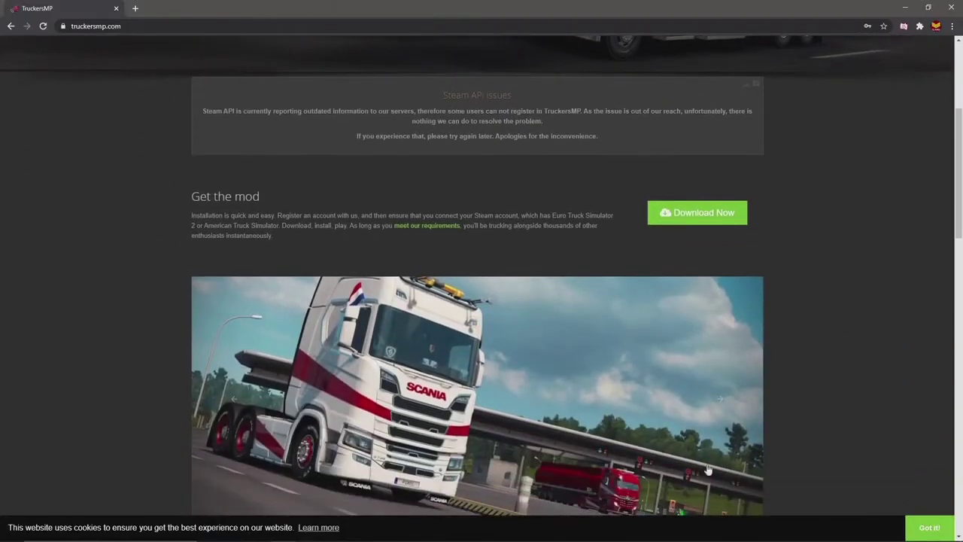
pyautogui.click(700, 221)
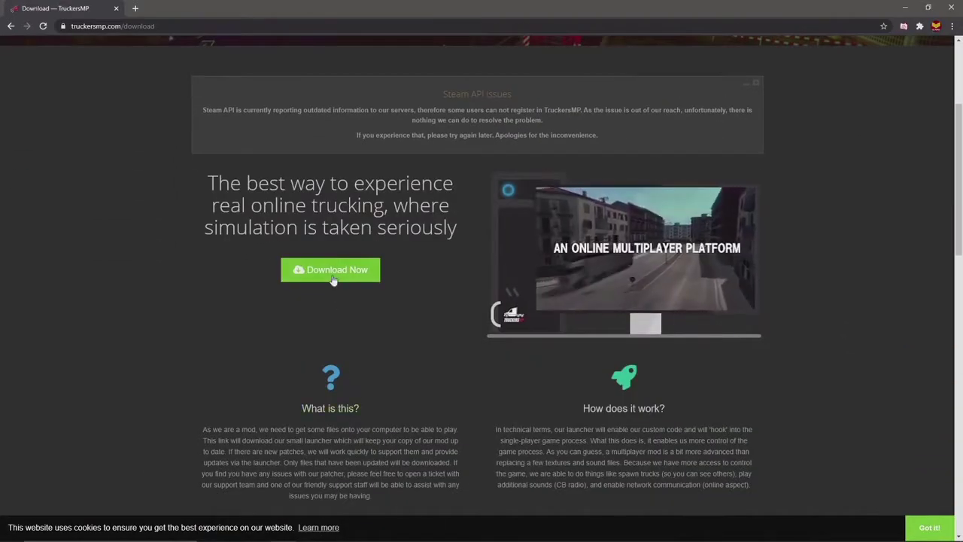
pyautogui.click(331, 278)
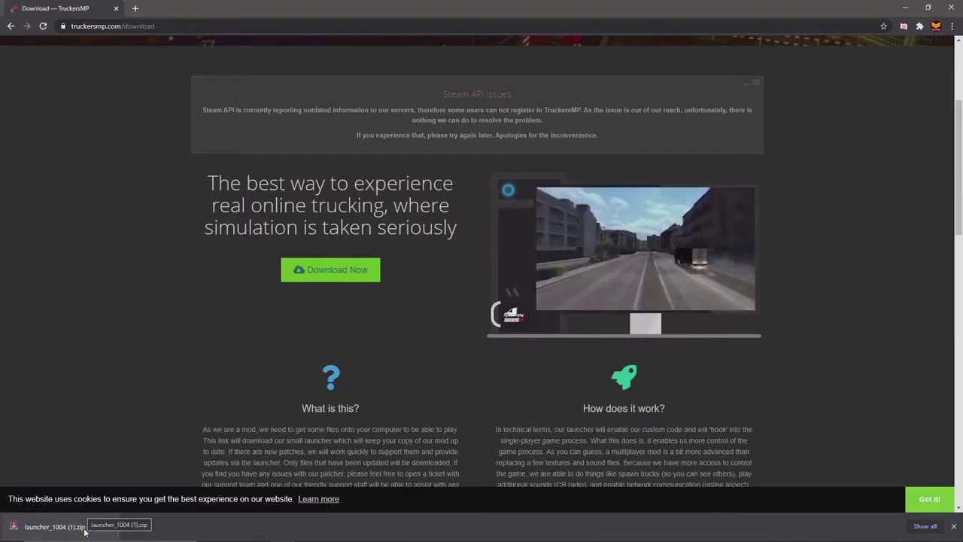
# - Run Install TruckersMP.exe from the downloaded zip and allow it to make changes
pyautogui.click(83, 525)
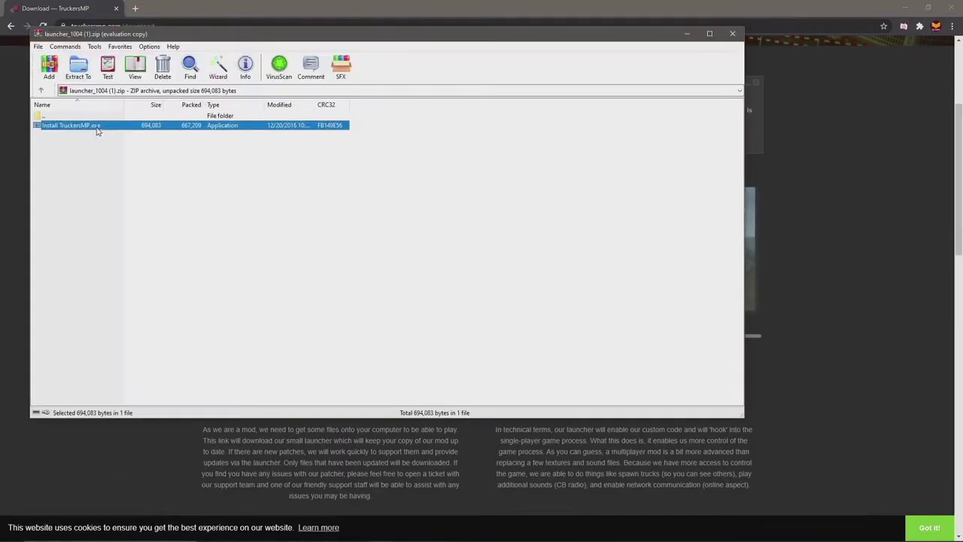
pyautogui.doubleClick(96, 128)
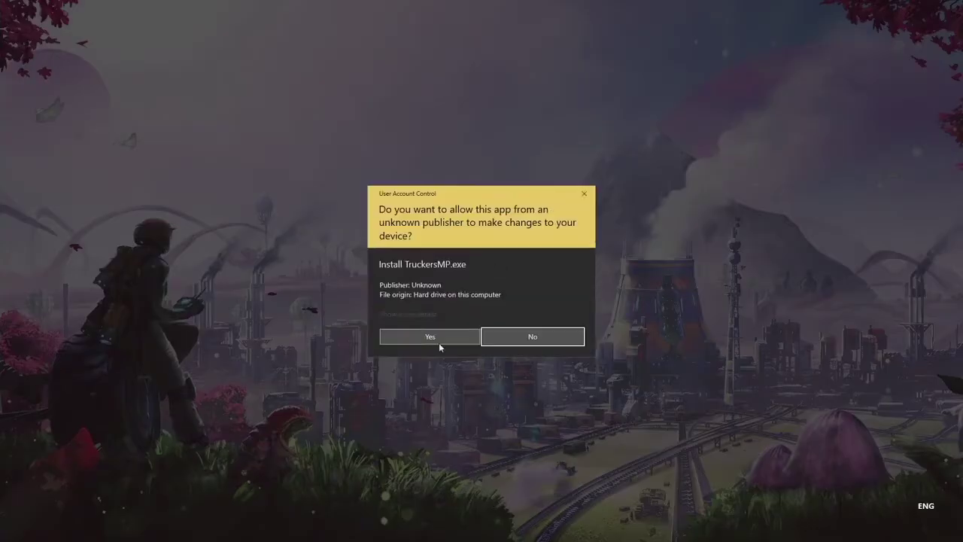
pyautogui.click(437, 338)
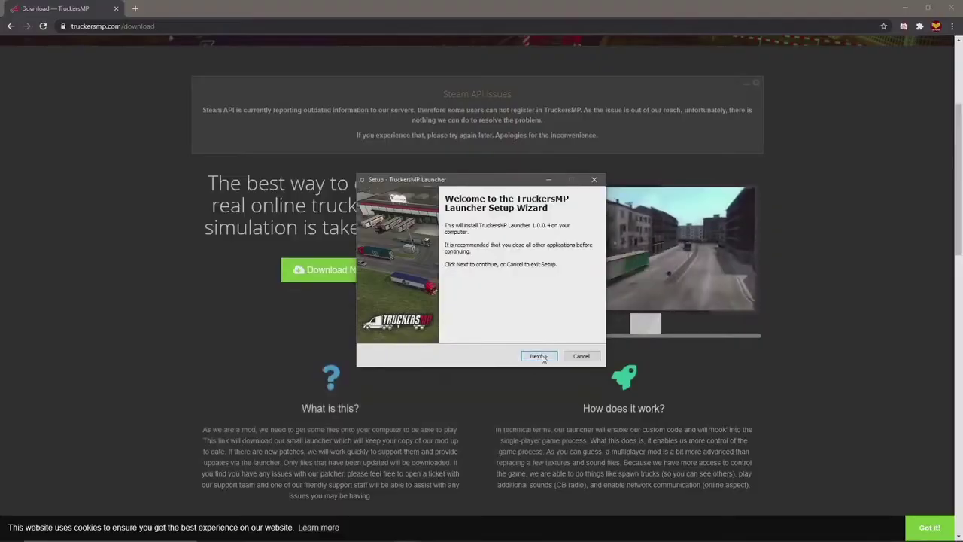
# - Accept the license agreement and keep the default install folder
pyautogui.click(538, 356)
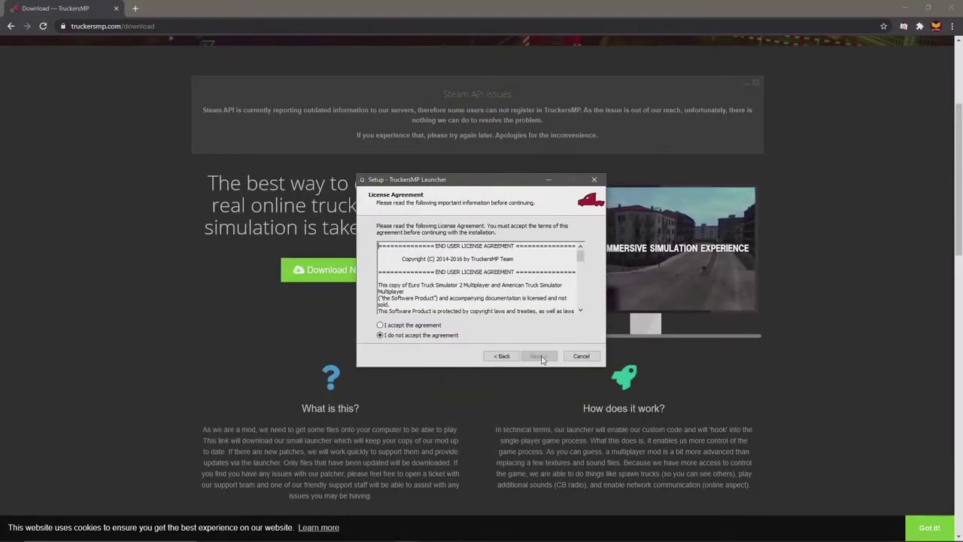
pyautogui.click(409, 327)
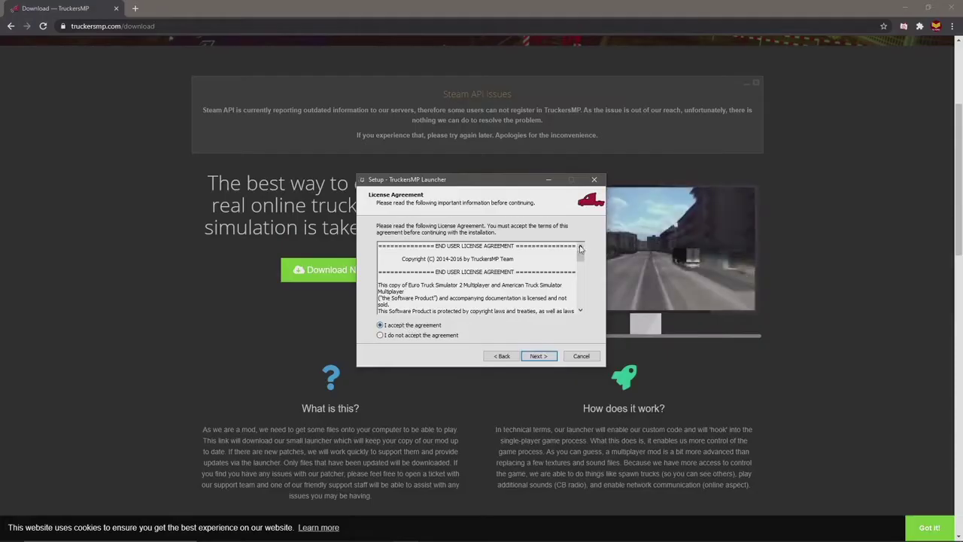
pyautogui.click(541, 356)
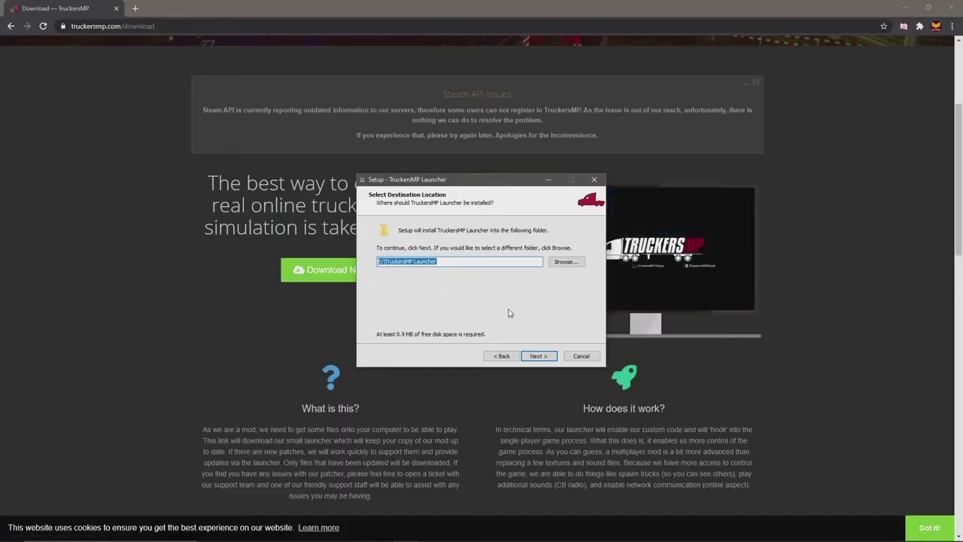
pyautogui.press('Return')
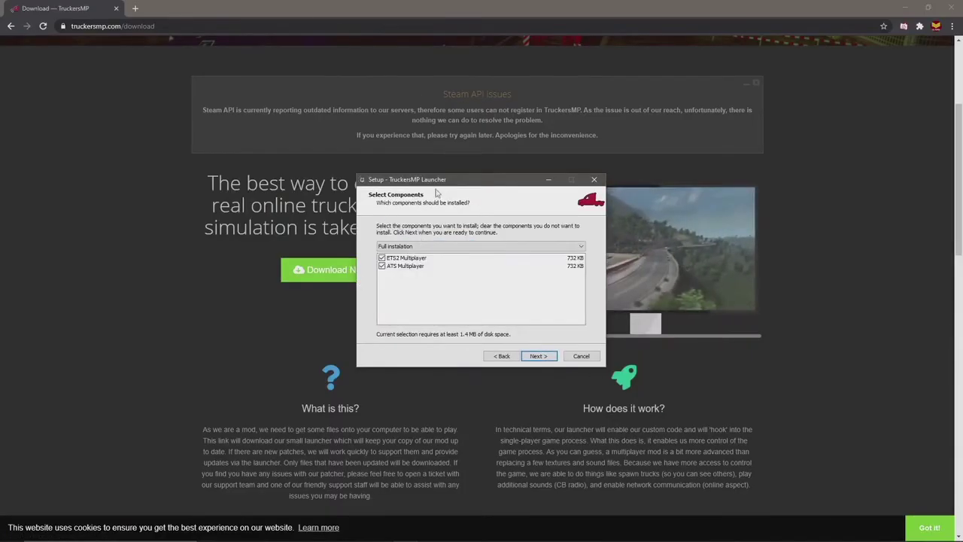
# - Select only the ETS2 Multiplayer component and continue to the game folder step
pyautogui.click(420, 259)
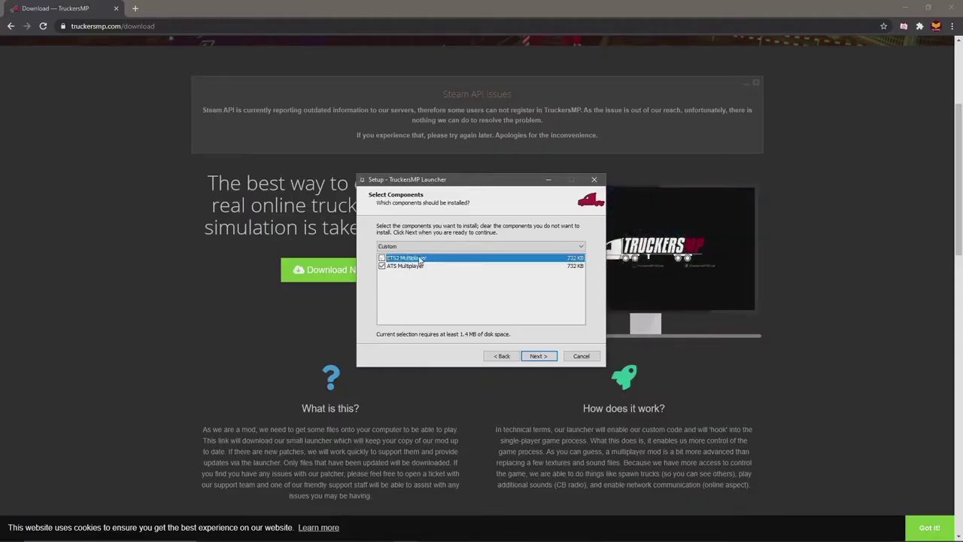
pyautogui.click(382, 267)
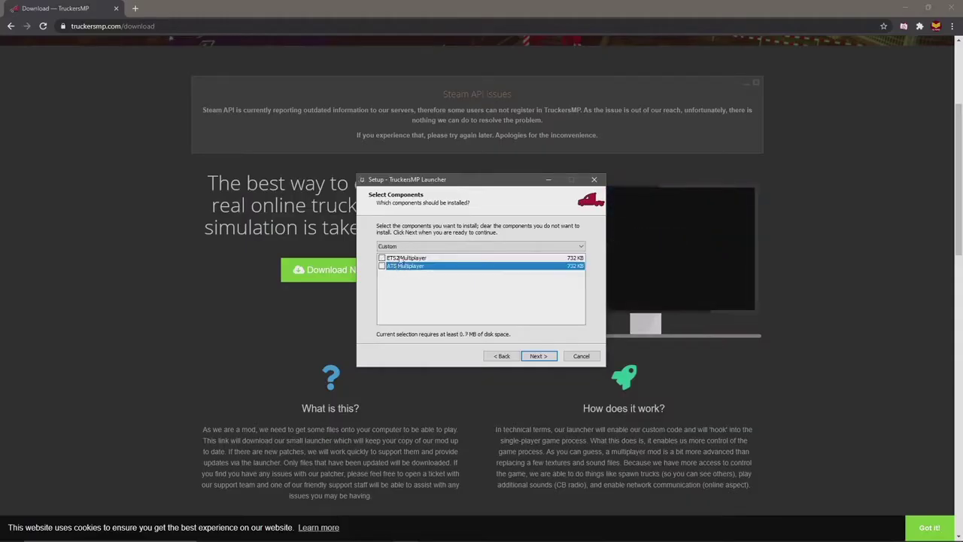
pyautogui.click(401, 259)
pyautogui.click(539, 356)
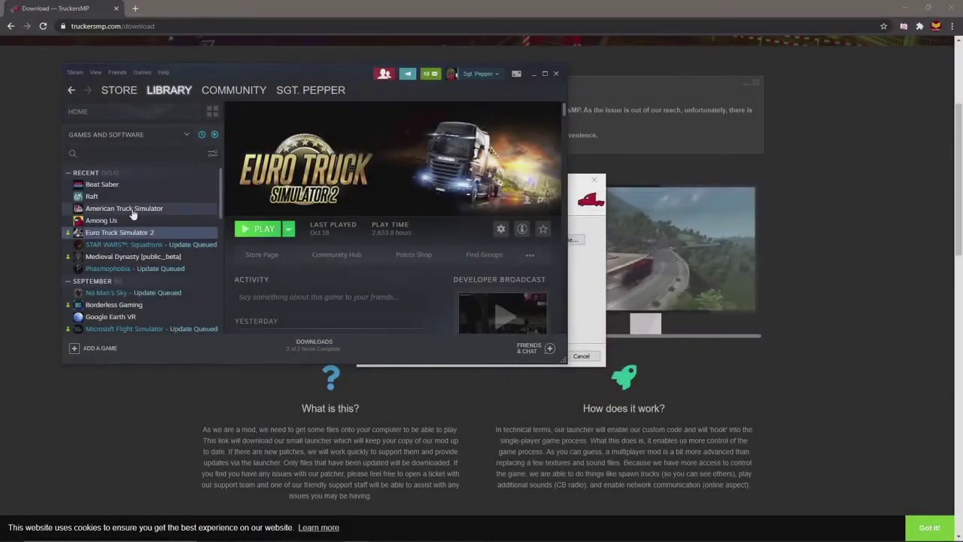
# - Copy American Truck Simulator's install folder path from its Steam Local Files properties
pyautogui.click(133, 211)
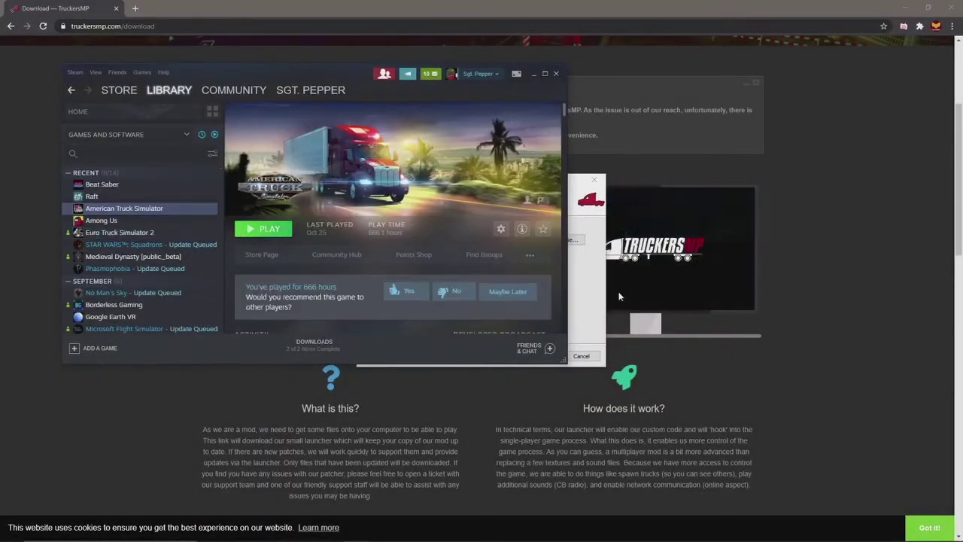
pyautogui.click(586, 284)
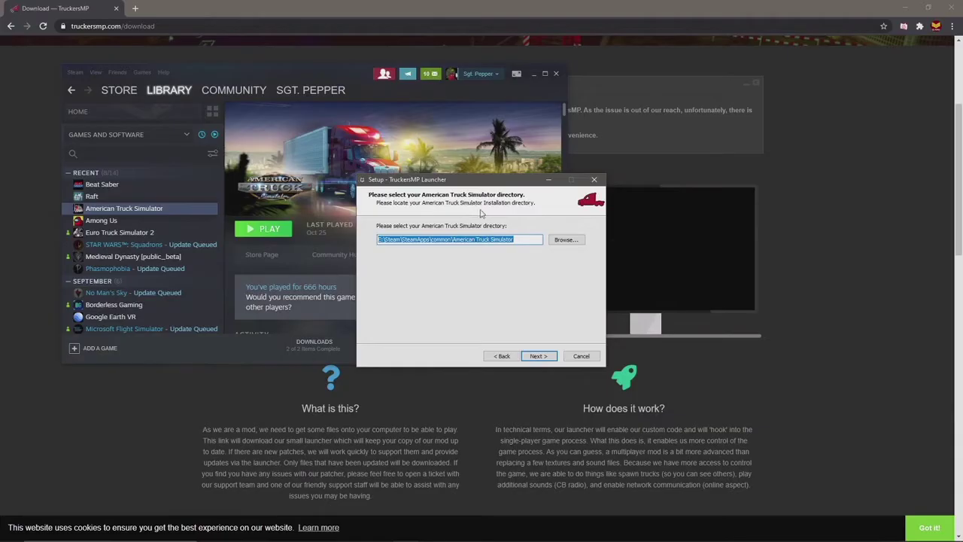
pyautogui.rightClick(128, 208)
pyautogui.click(166, 275)
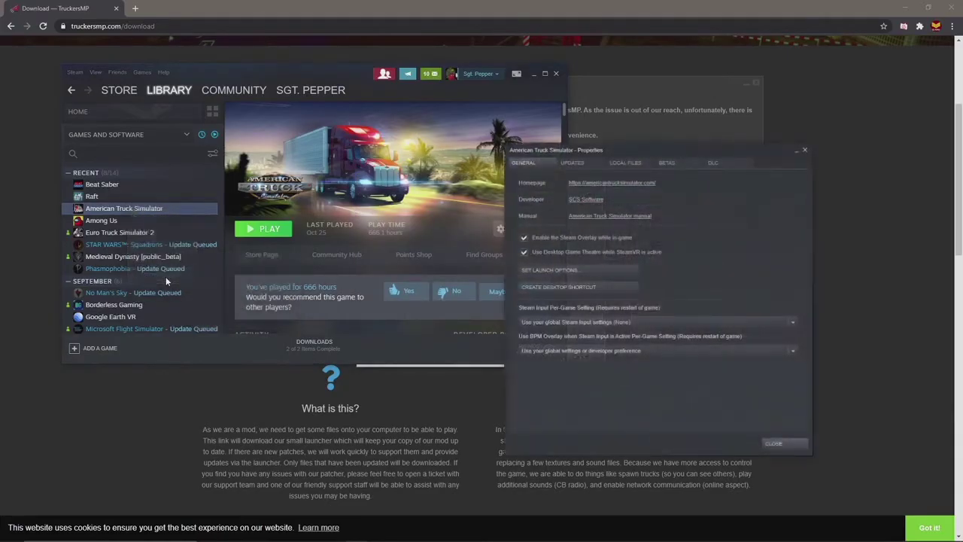
pyautogui.click(636, 162)
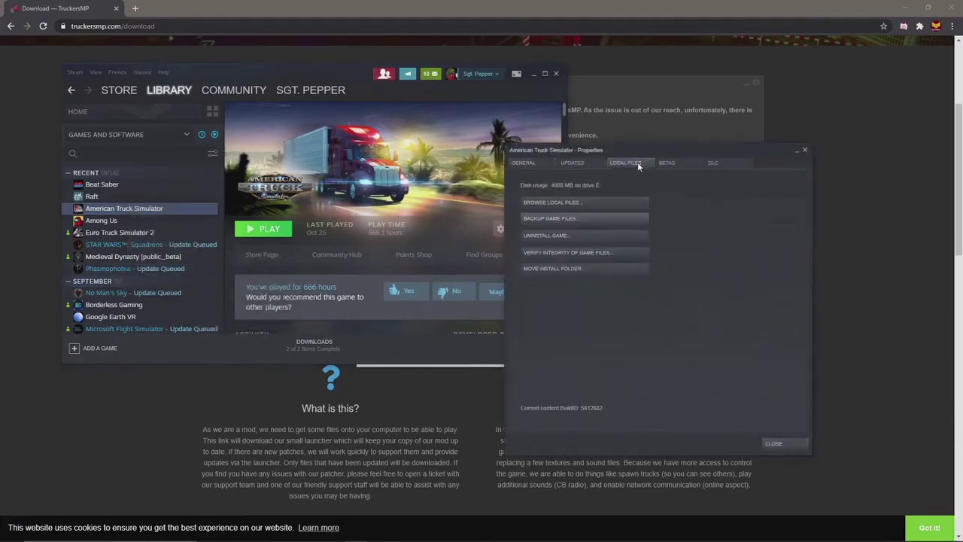
pyautogui.click(575, 203)
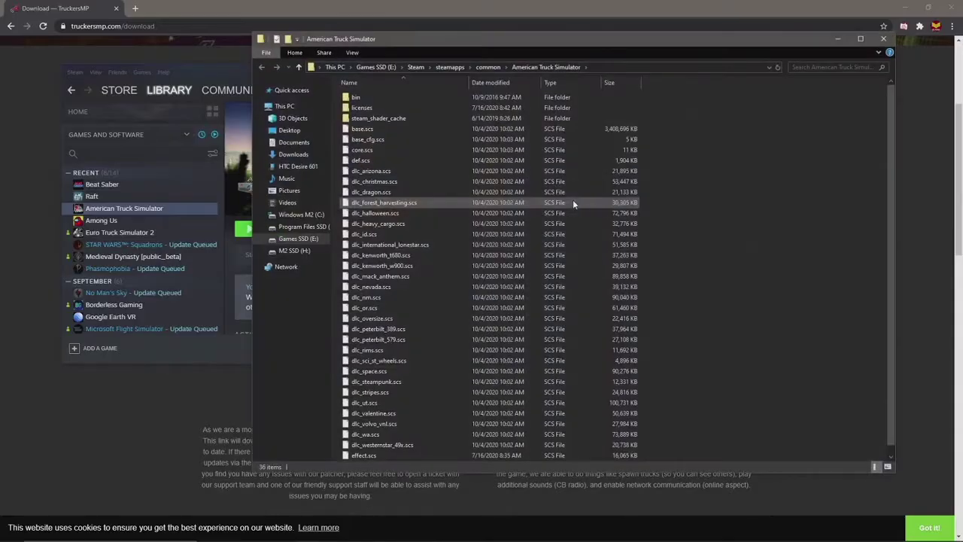
pyautogui.click(685, 68)
pyautogui.hotkey('ctrl', 'c')
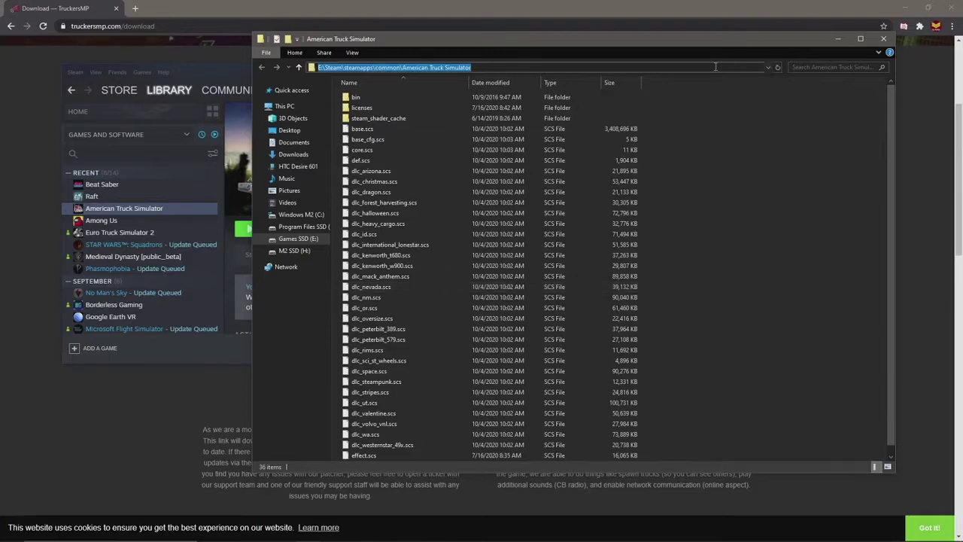
pyautogui.click(837, 39)
pyautogui.click(406, 532)
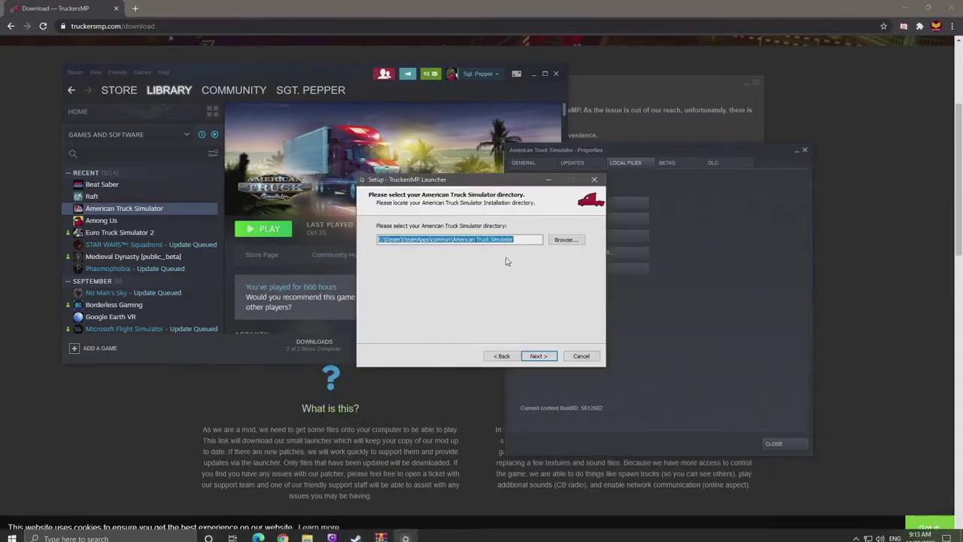
# - Paste the American Truck Simulator path, accept the ETS2 folder, keep the desktop icon and install
pyautogui.hotkey('ctrl', 'v')
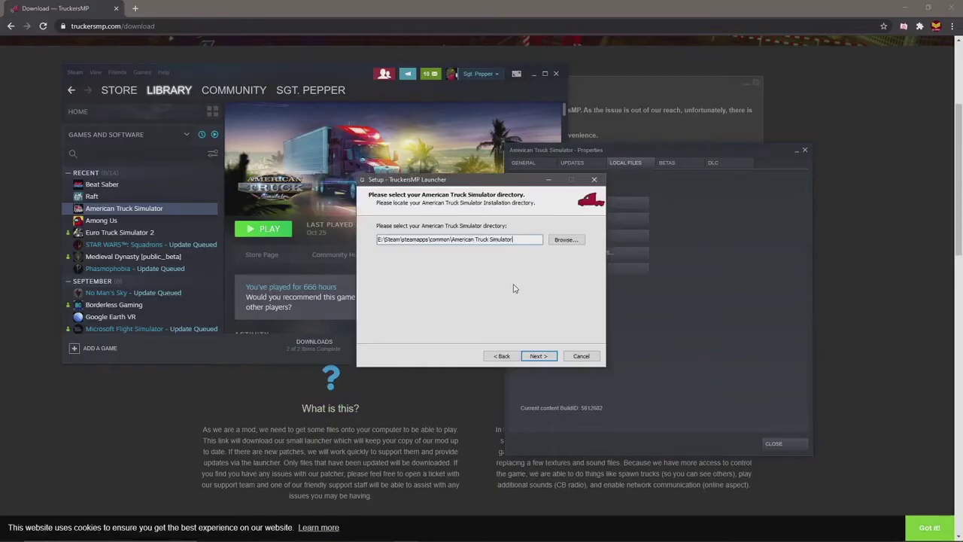
pyautogui.press('Return')
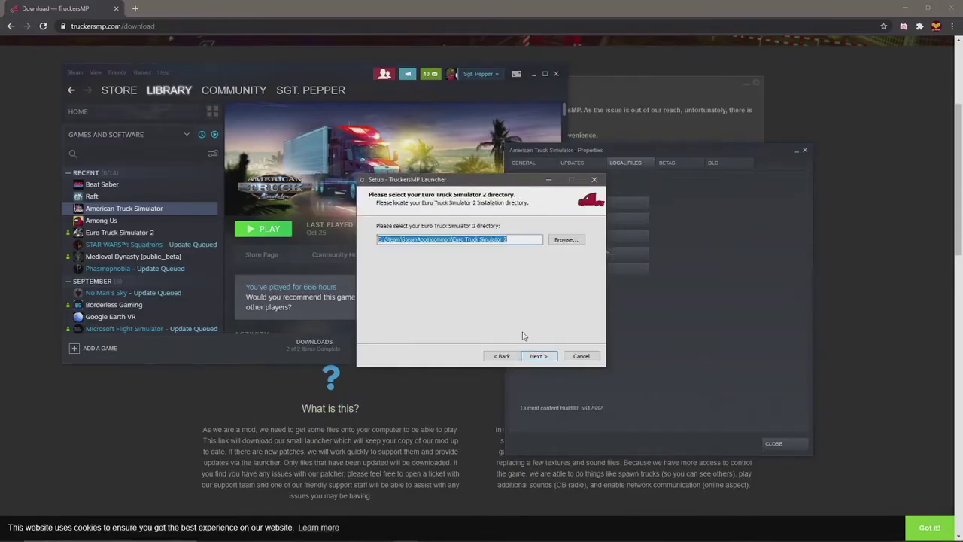
pyautogui.click(539, 357)
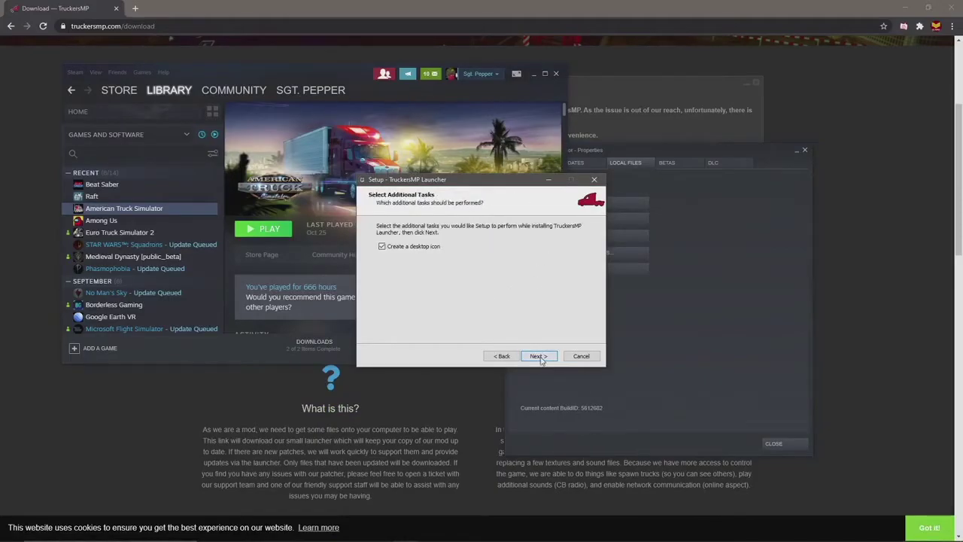
pyautogui.press('Return')
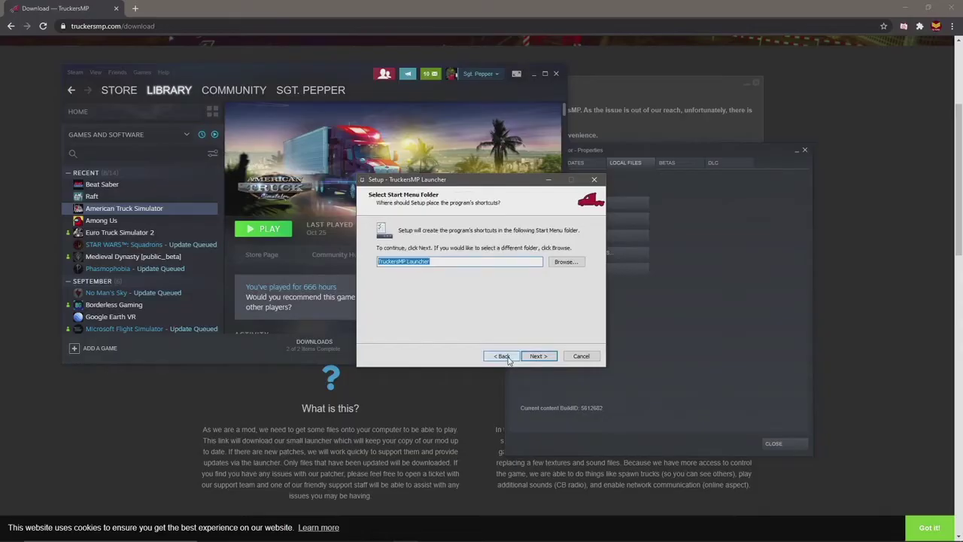
pyautogui.click(508, 359)
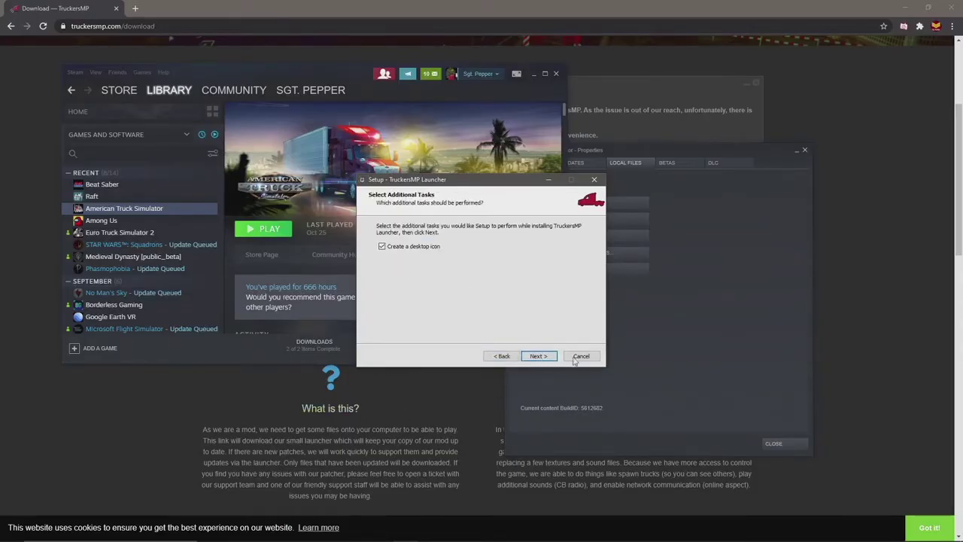
pyautogui.click(539, 356)
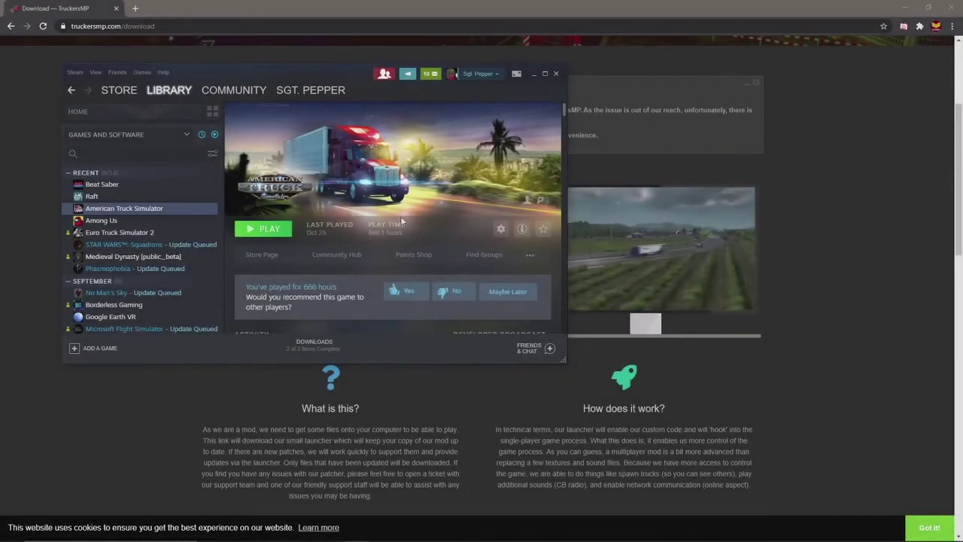
# - Show the Euro Truck Simulator 2 library page, then open the Steam profile page
pyautogui.click(118, 234)
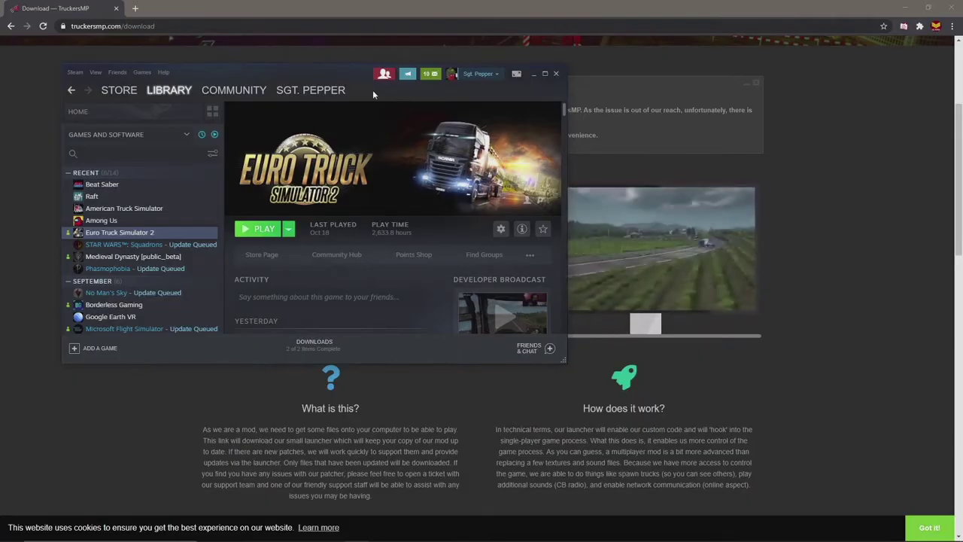
pyautogui.moveTo(353, 69); pyautogui.dragTo(570, 101)
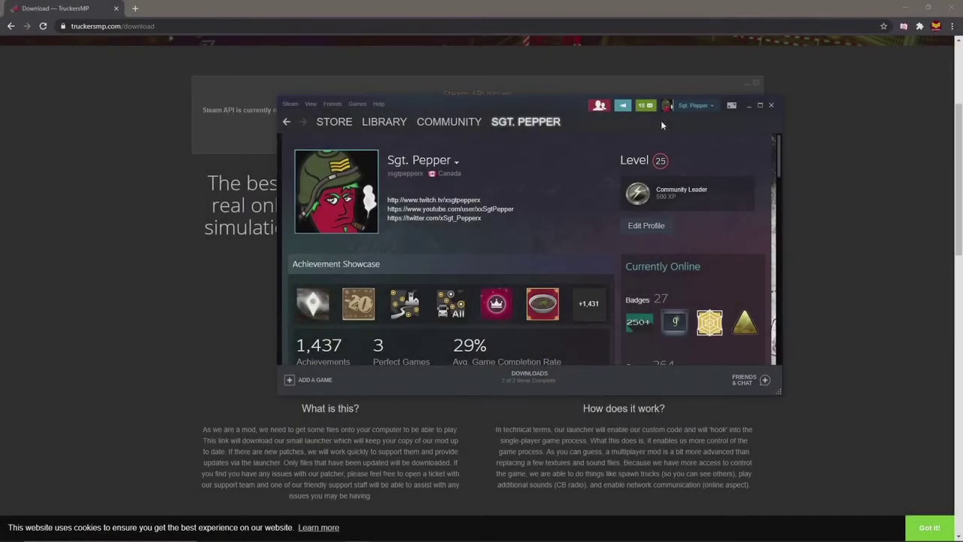
pyautogui.click(660, 227)
# - Verify in Privacy Settings that basic details, My profile and Game details are Public
pyautogui.scroll(-3, 597, 217)
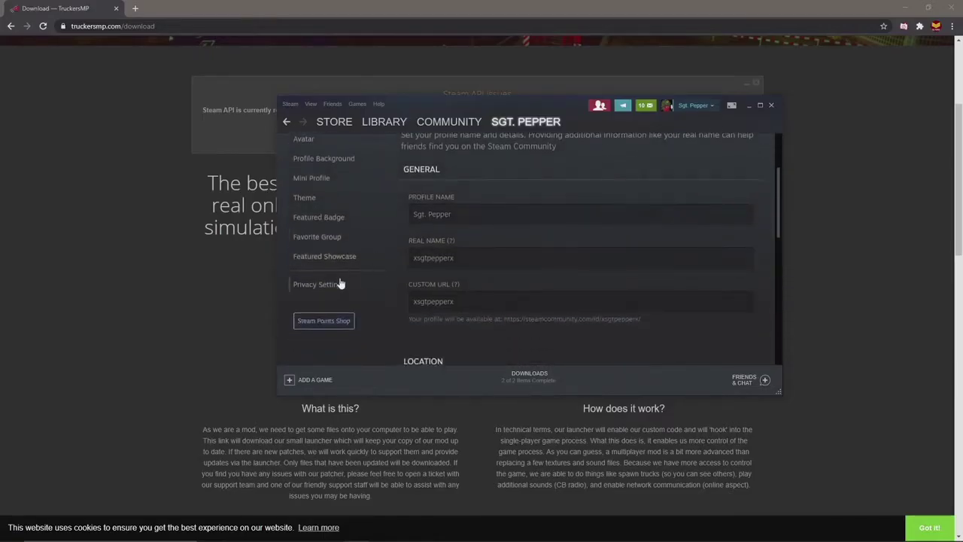
pyautogui.click(339, 292)
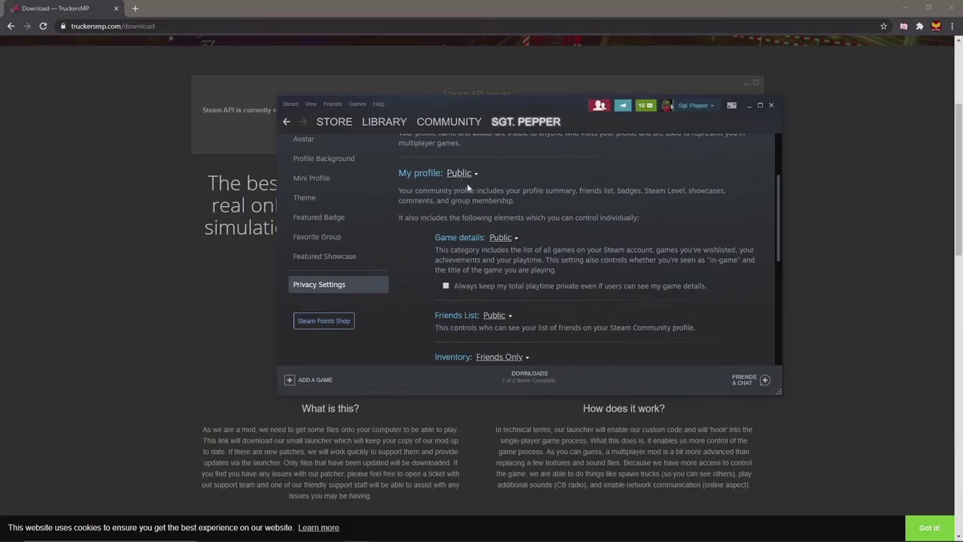
pyautogui.scroll(-3, 434, 240)
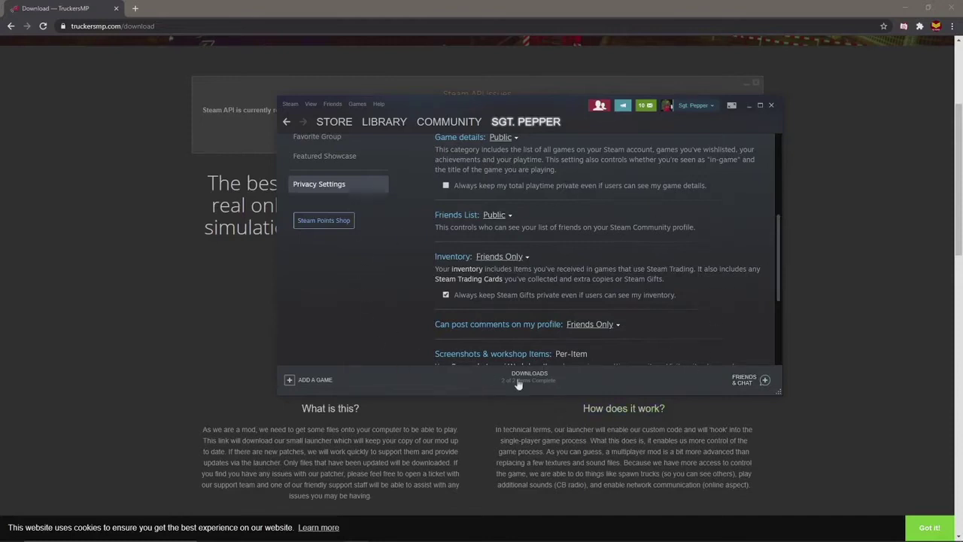
pyautogui.scroll(4, 497, 226)
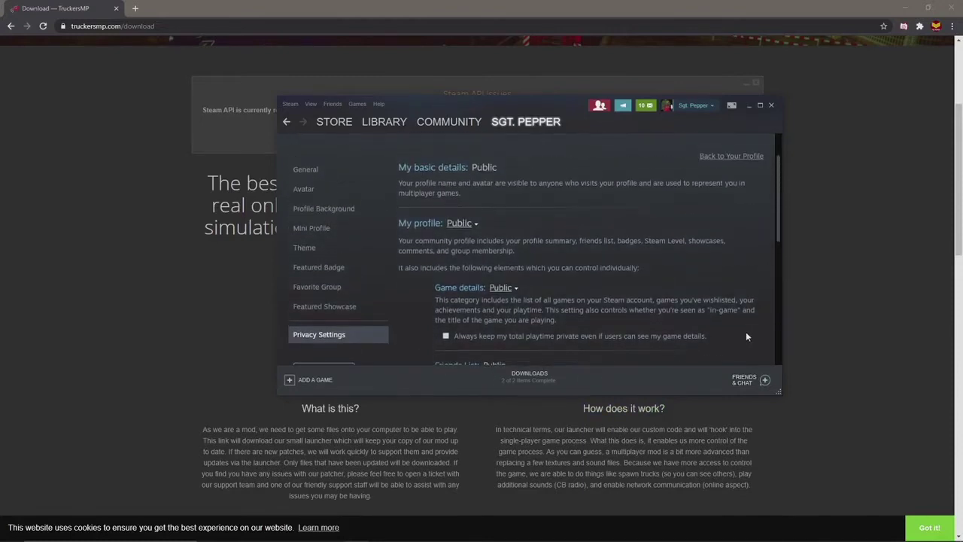
pyautogui.moveTo(704, 336); pyautogui.dragTo(396, 165)
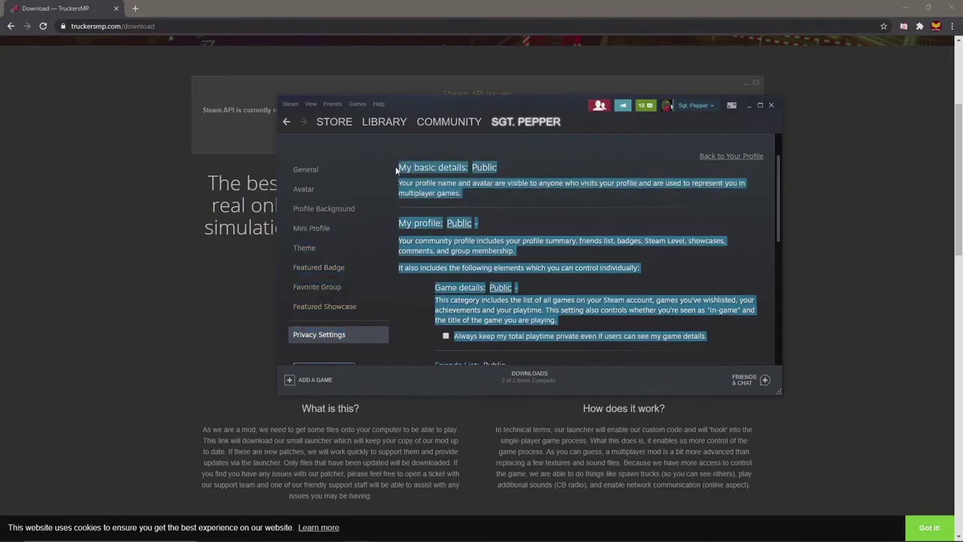
pyautogui.click(684, 219)
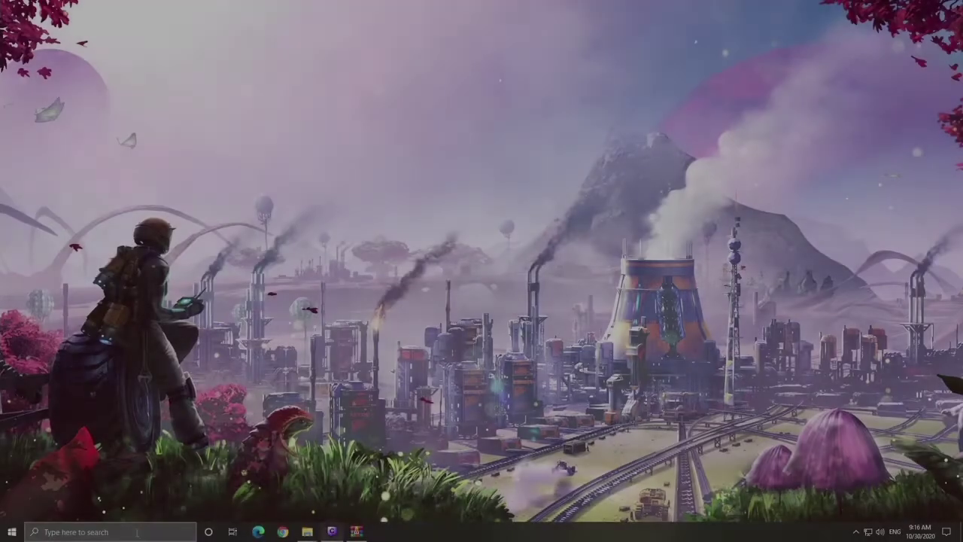
pyautogui.click(137, 533)
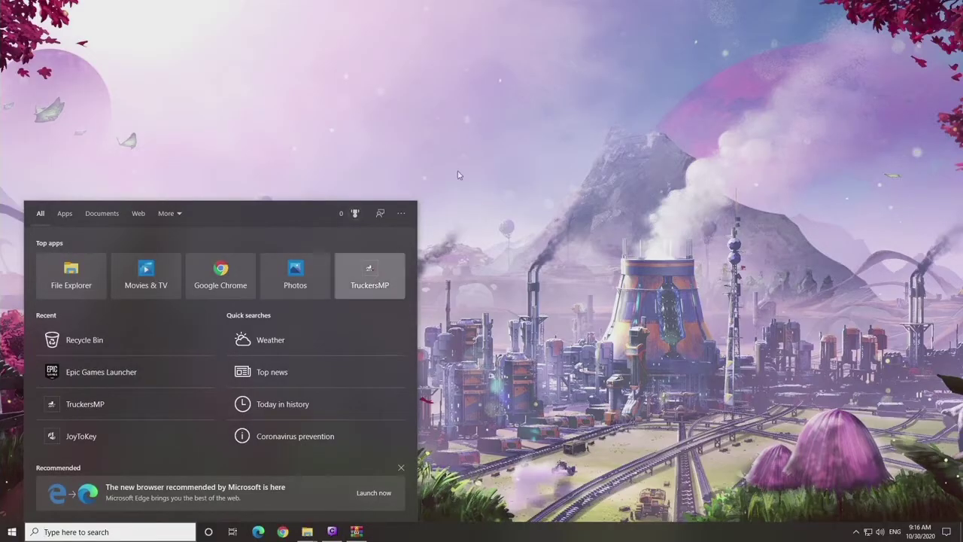
# - Search Windows for 'truck', run the TruckersMP launcher and start it for Euro Truck Simulator 2
pyautogui.write('truck')
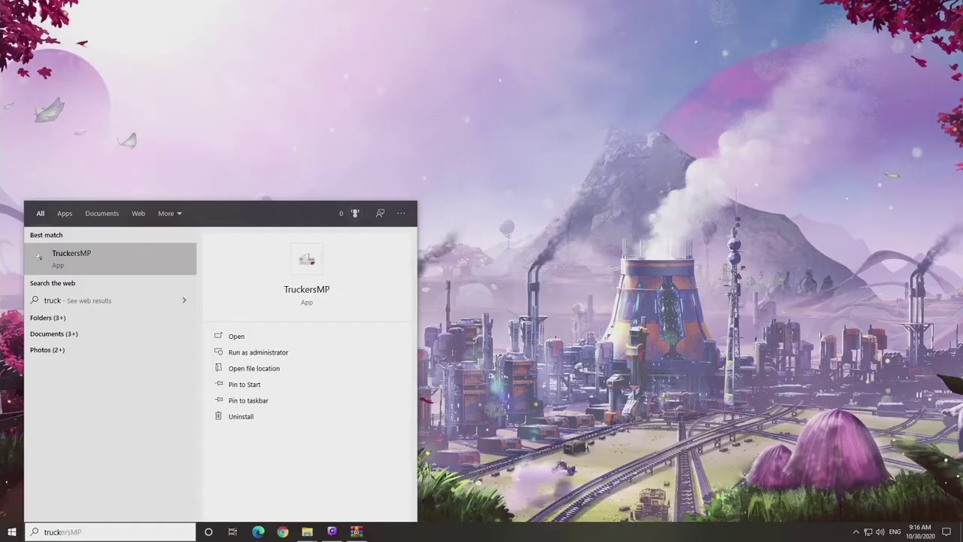
pyautogui.press('Return')
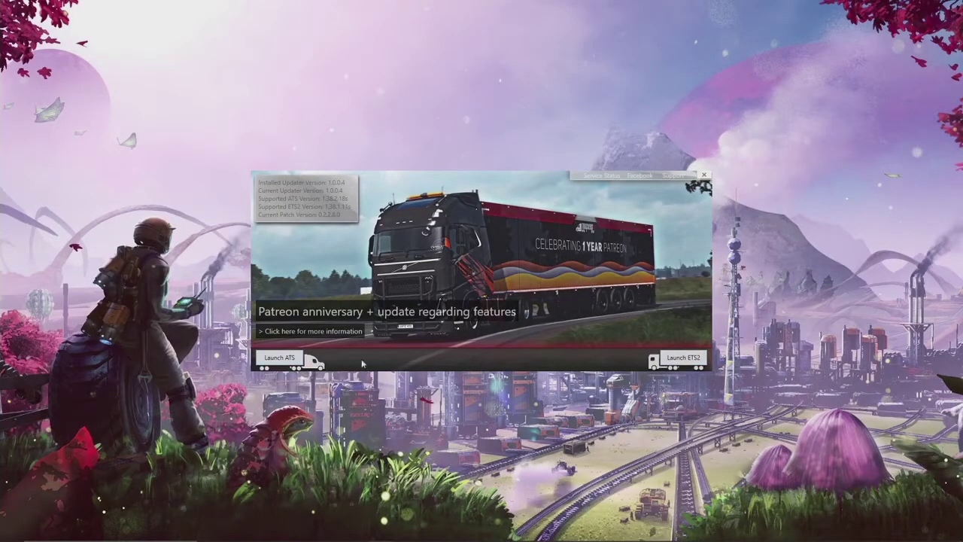
pyautogui.click(700, 360)
# - Log in to the TruckersMP account to reach the server list
pyautogui.rightClick(760, 297)
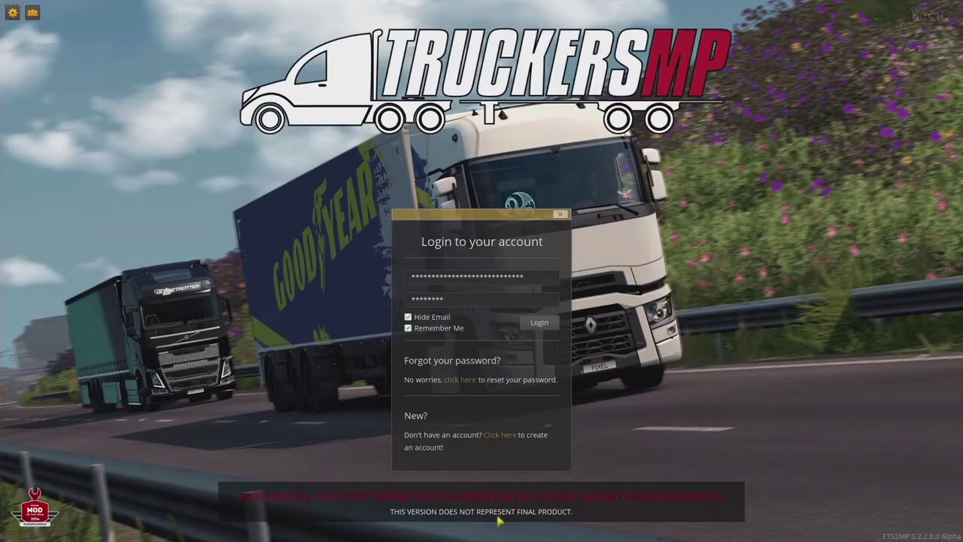
pyautogui.click(547, 328)
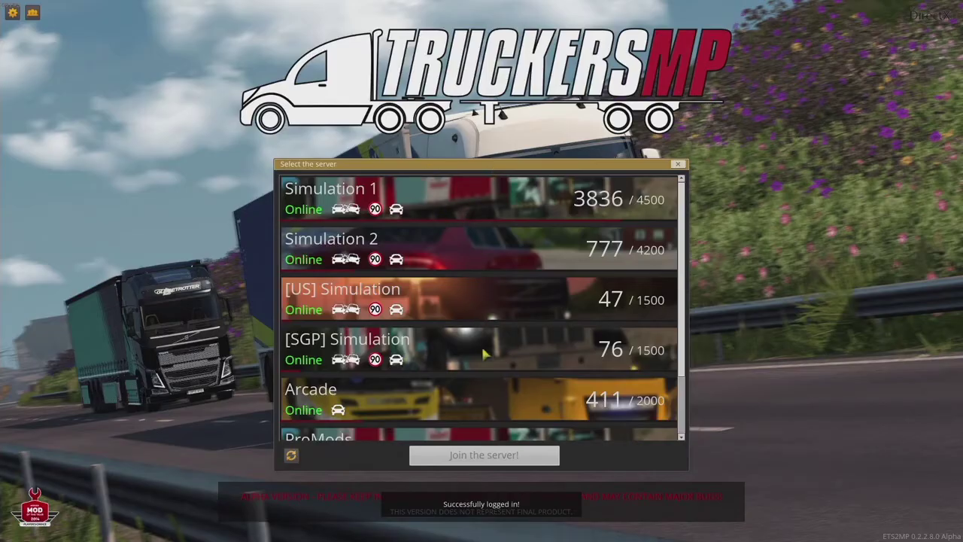
# - Browse the servers: Simulation 1, Simulation 2, [US] Simulation, Arcade, ProMods, ProMods Arcade
pyautogui.scroll(-2, 496, 392)
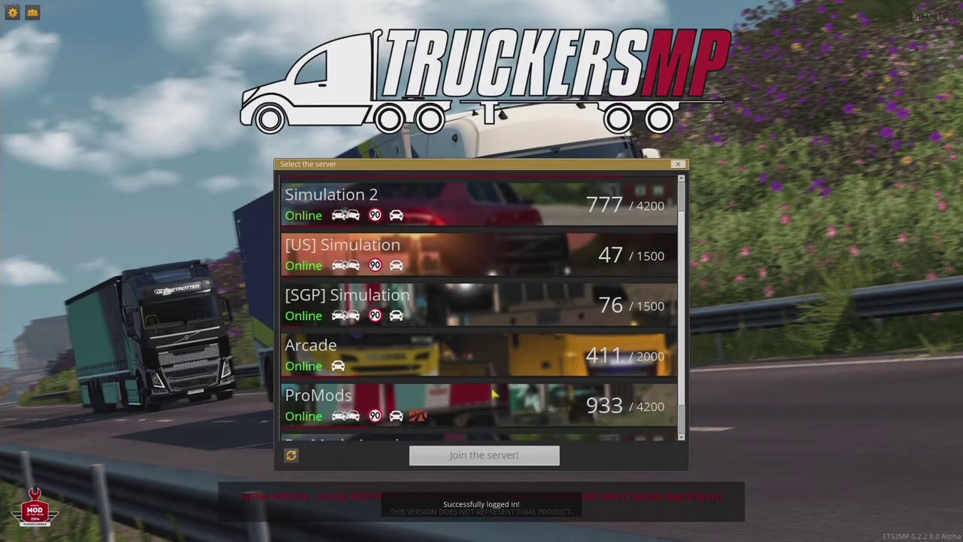
pyautogui.scroll(-1, 496, 392)
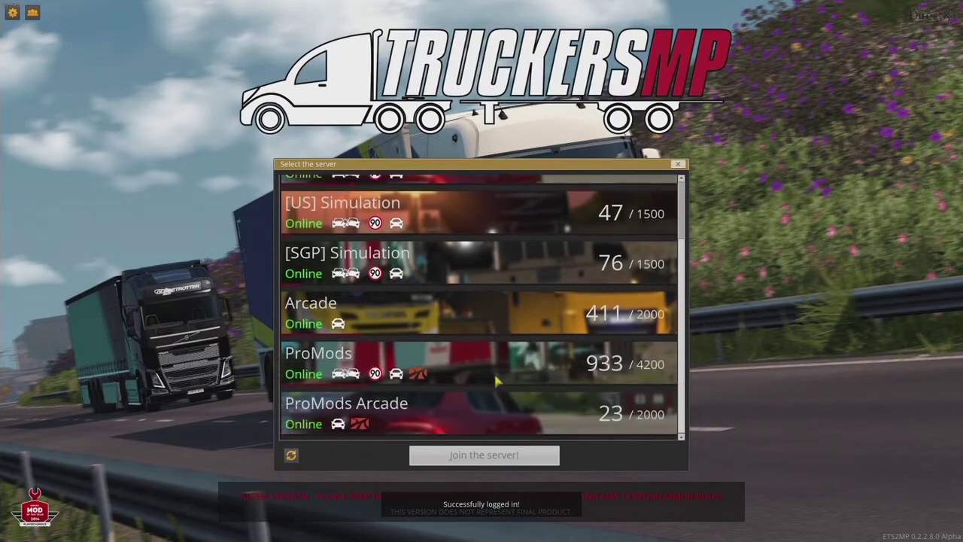
pyautogui.scroll(3, 565, 362)
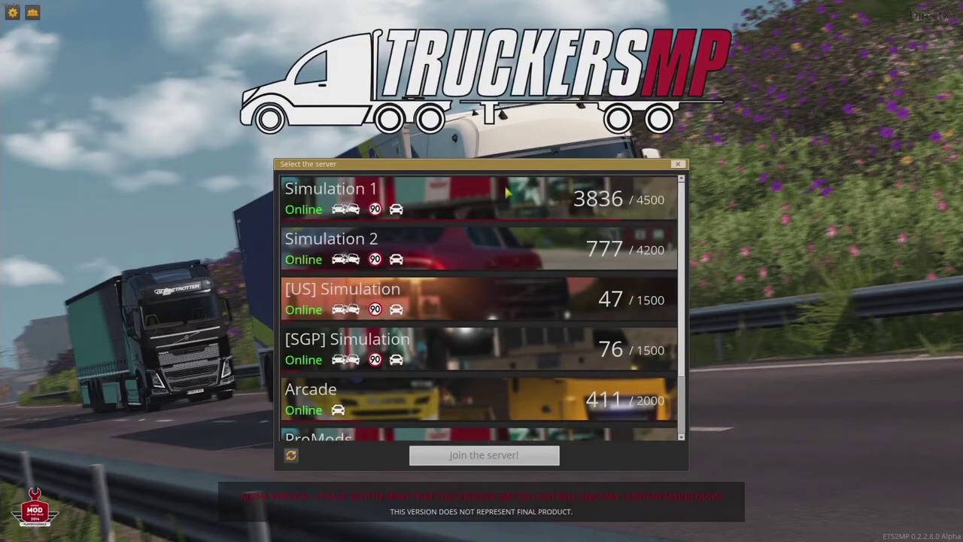
pyautogui.click(522, 215)
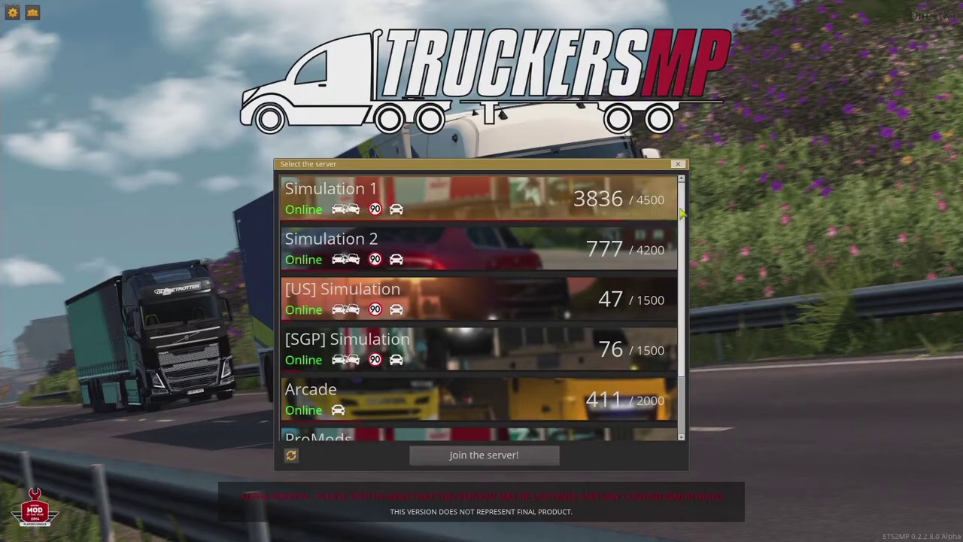
pyautogui.click(457, 252)
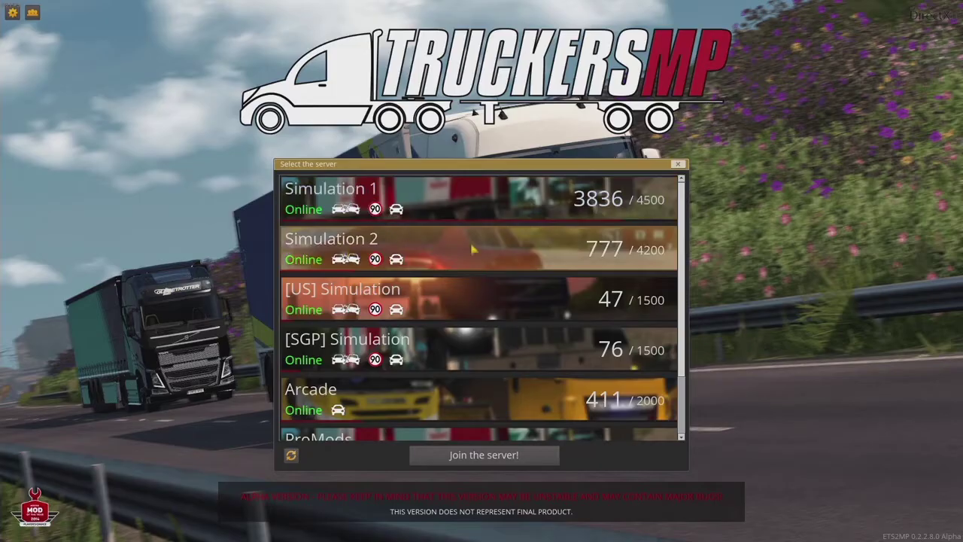
pyautogui.scroll(-1, 421, 319)
pyautogui.click(441, 301)
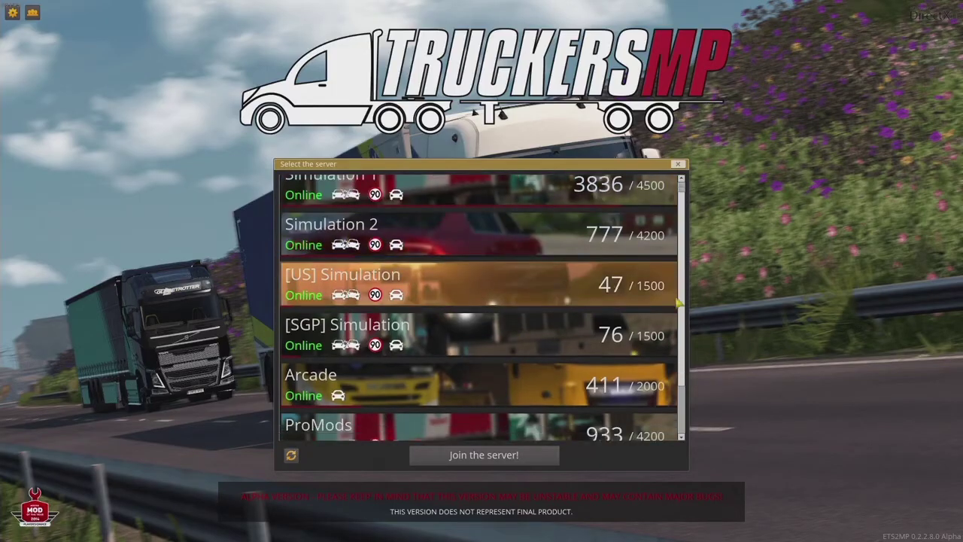
pyautogui.scroll(-2, 441, 331)
pyautogui.click(444, 325)
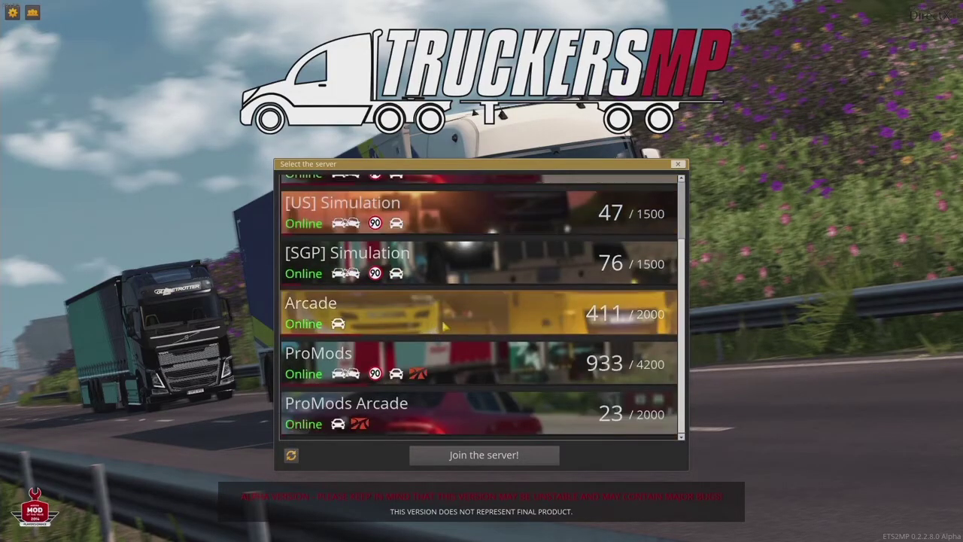
pyautogui.click(506, 351)
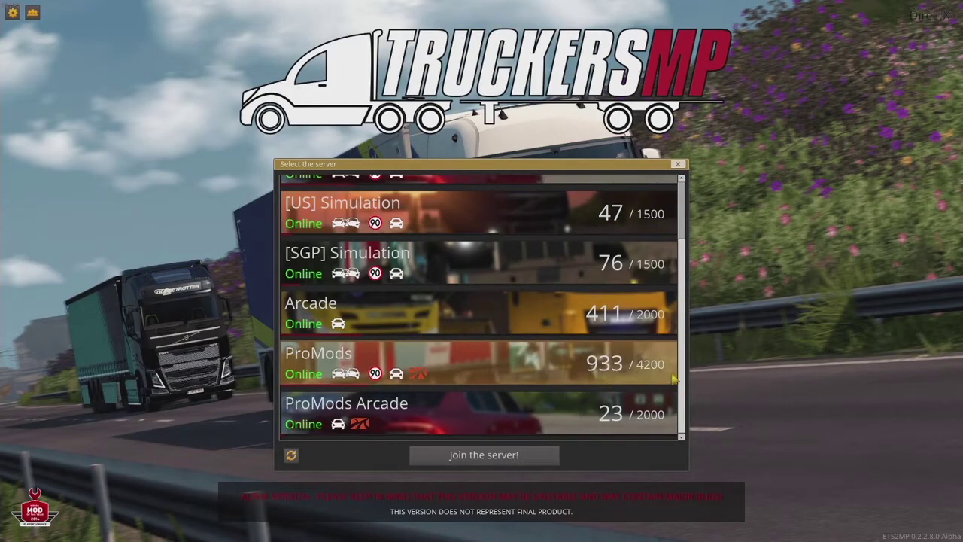
pyautogui.click(484, 415)
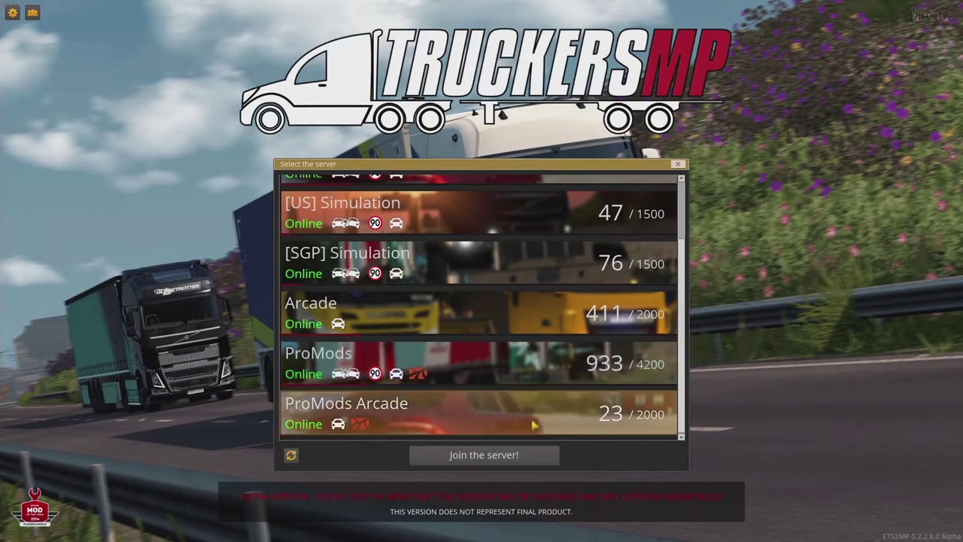
# - Select the Simulation 1 server and join it
pyautogui.scroll(3, 527, 418)
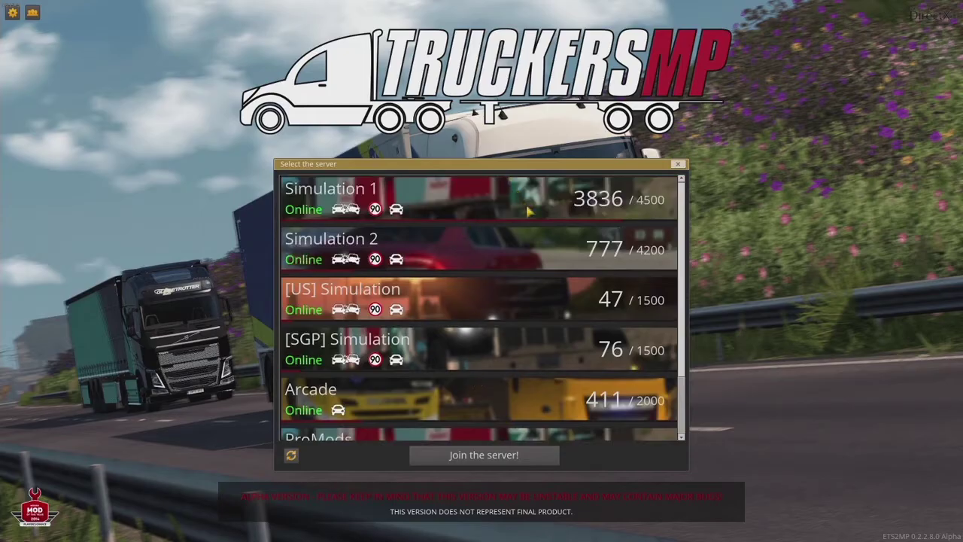
pyautogui.click(527, 203)
pyautogui.click(496, 460)
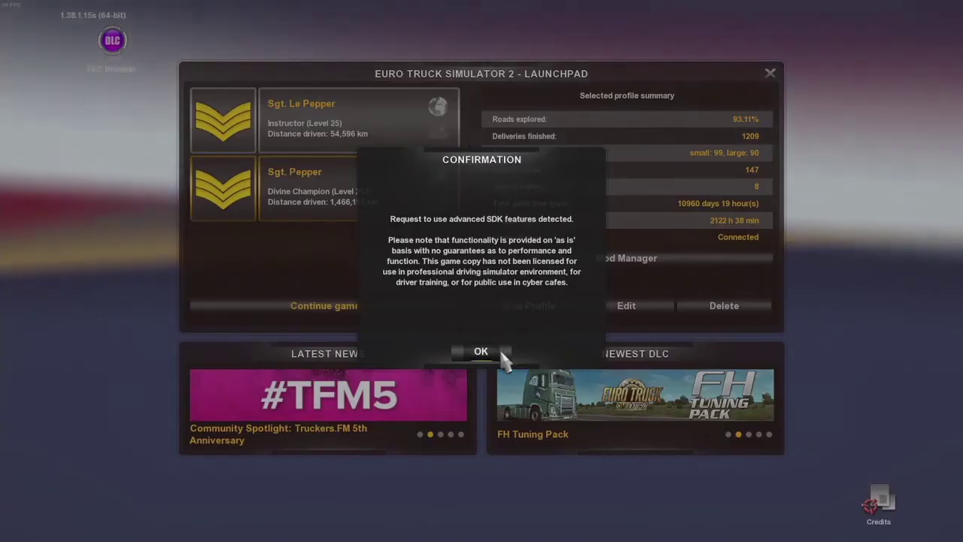
# - Acknowledge the advanced SDK features notice with OK
pyautogui.click(500, 353)
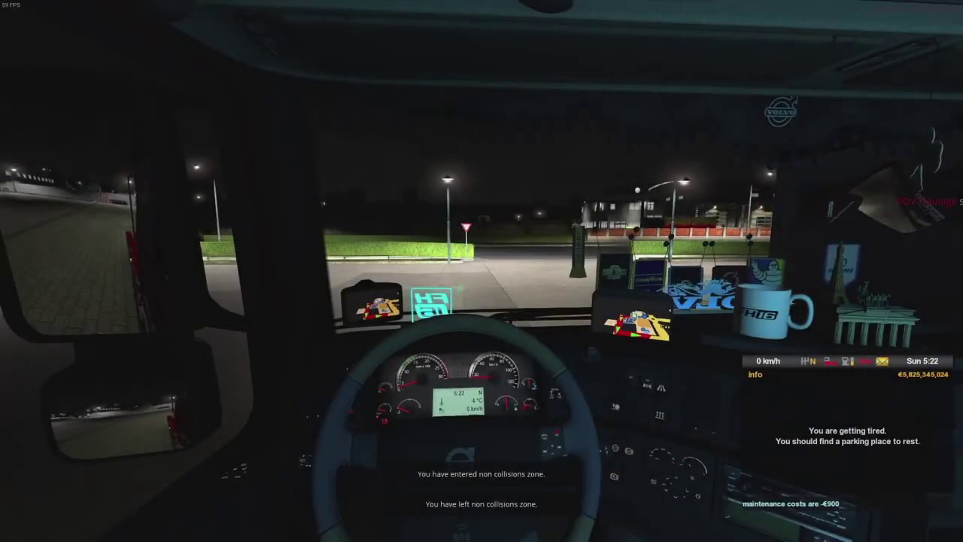
# - Switch to the outside camera behind the truck, then open and close the chat input
pyautogui.press('2')
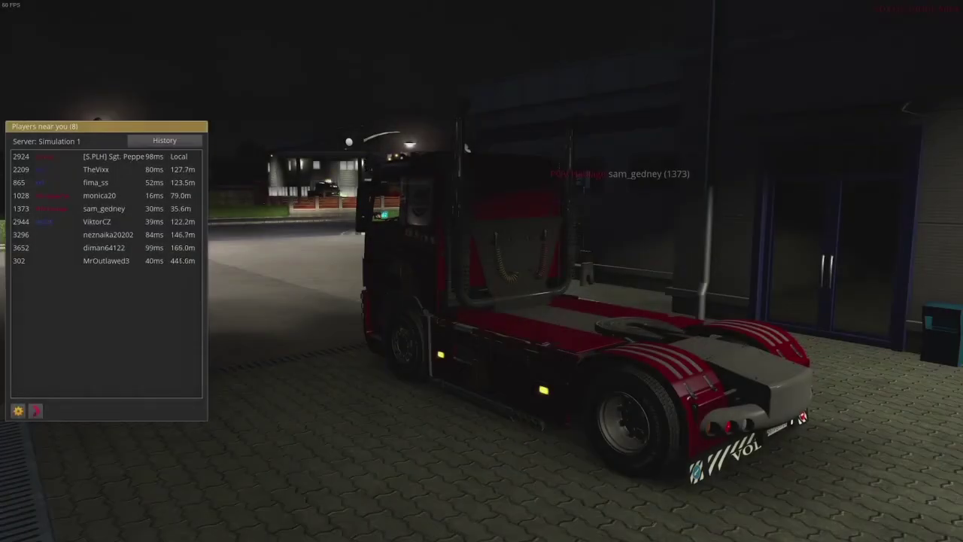
pyautogui.press('y')
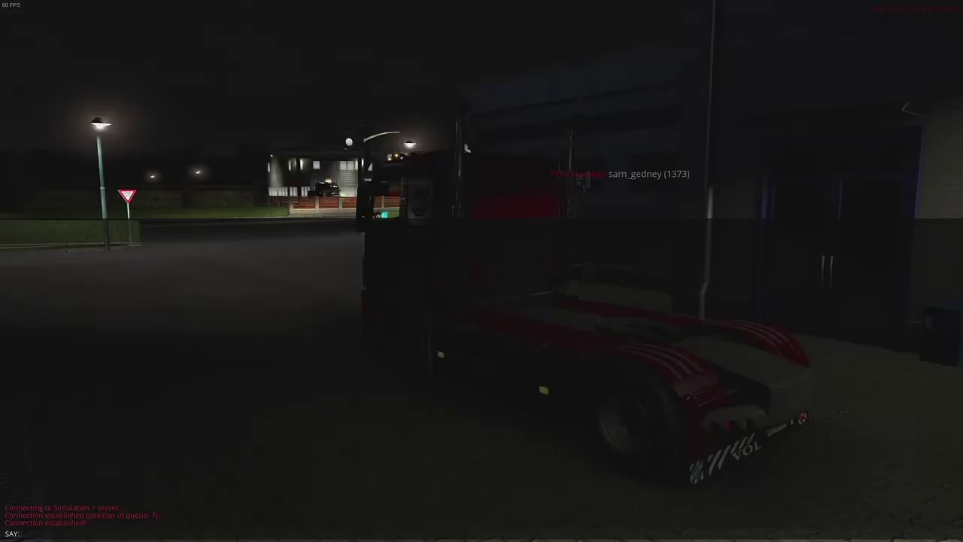
pyautogui.press('Escape')
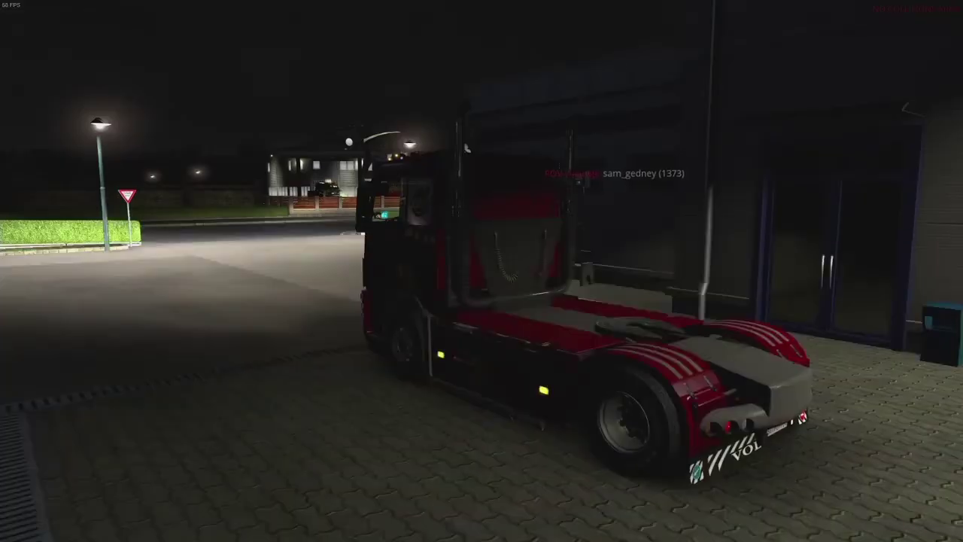
# - Select a player in the nearby players list and switch to the interior cab camera
pyautogui.press('Tab')
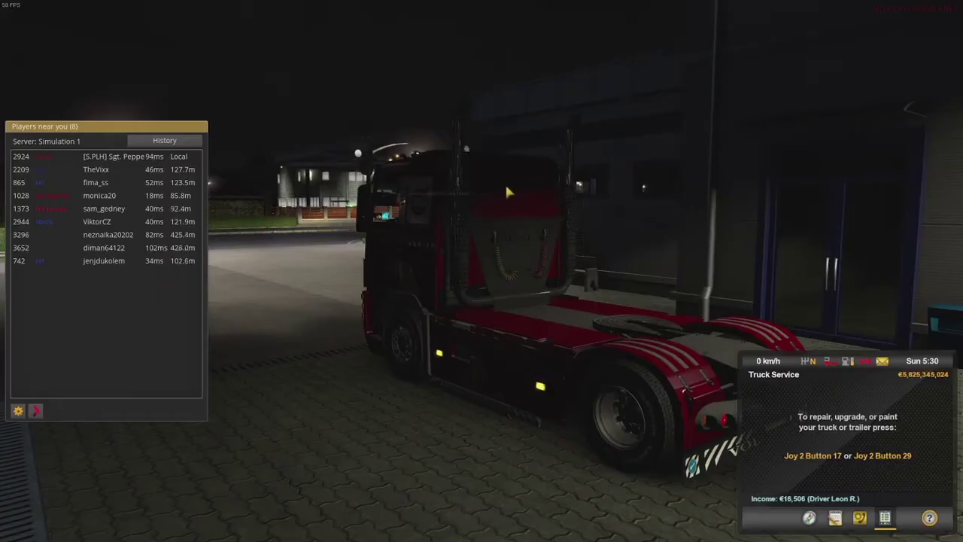
pyautogui.click(117, 183)
pyautogui.press('1')
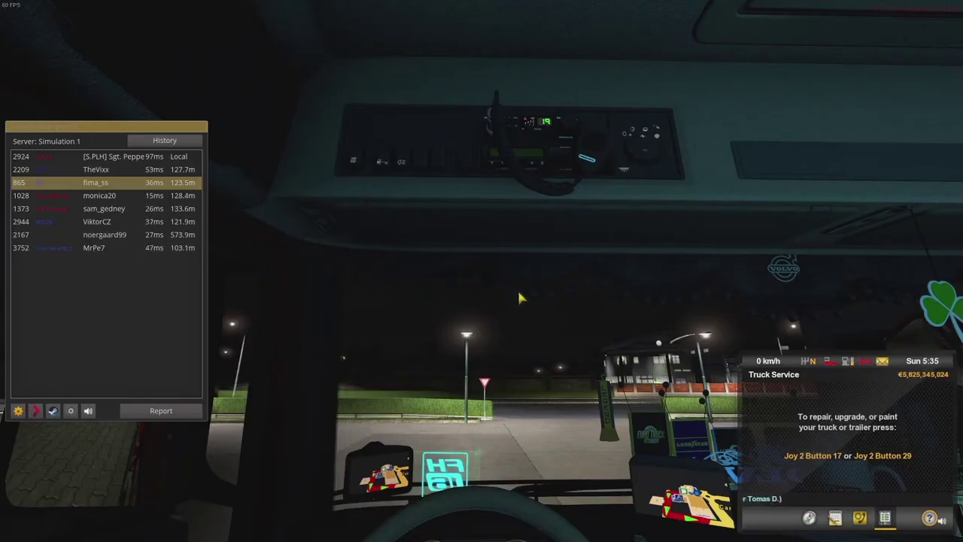
pyautogui.press('Tab')
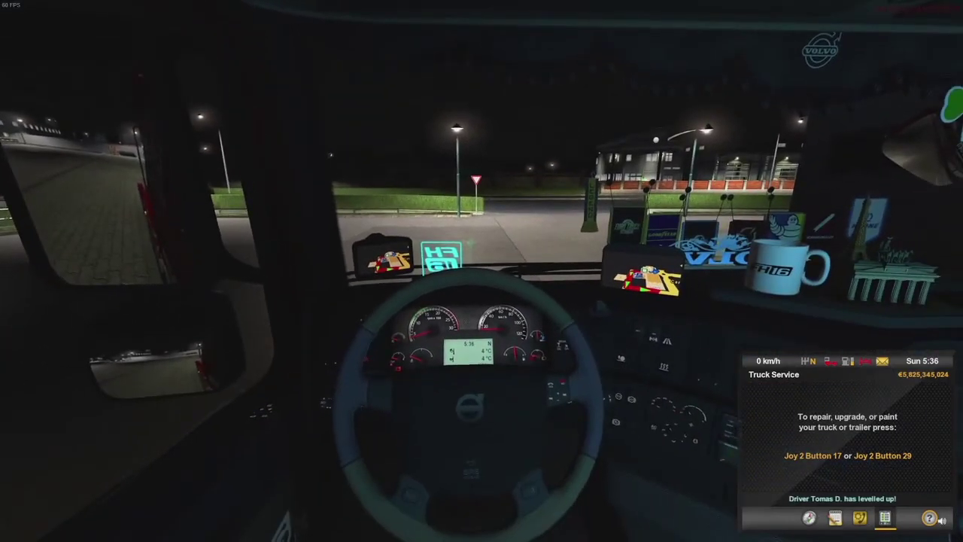
pyautogui.press('Tab')
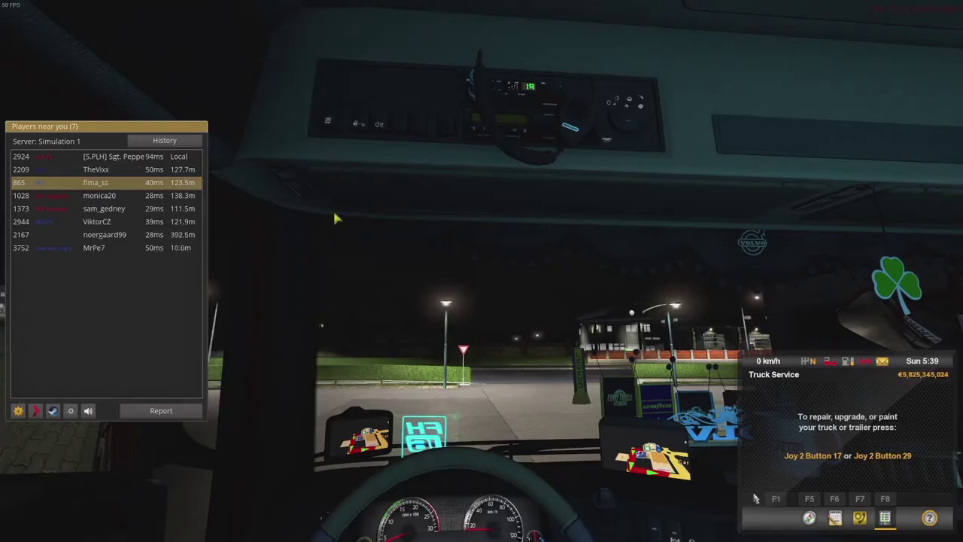
# - Open the TruckersMP settings from the gear icon and click into the Player tag field
pyautogui.click(18, 415)
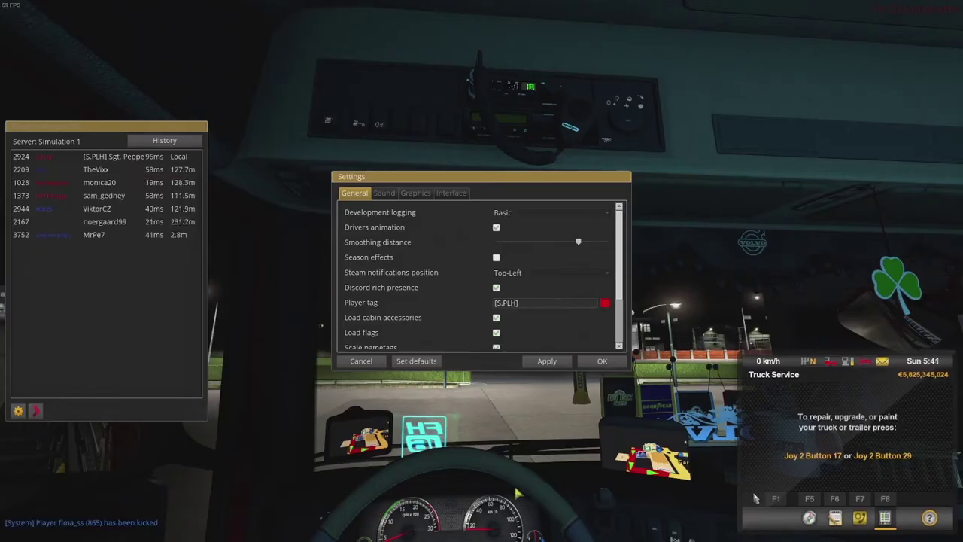
pyautogui.scroll(-1, 463, 313)
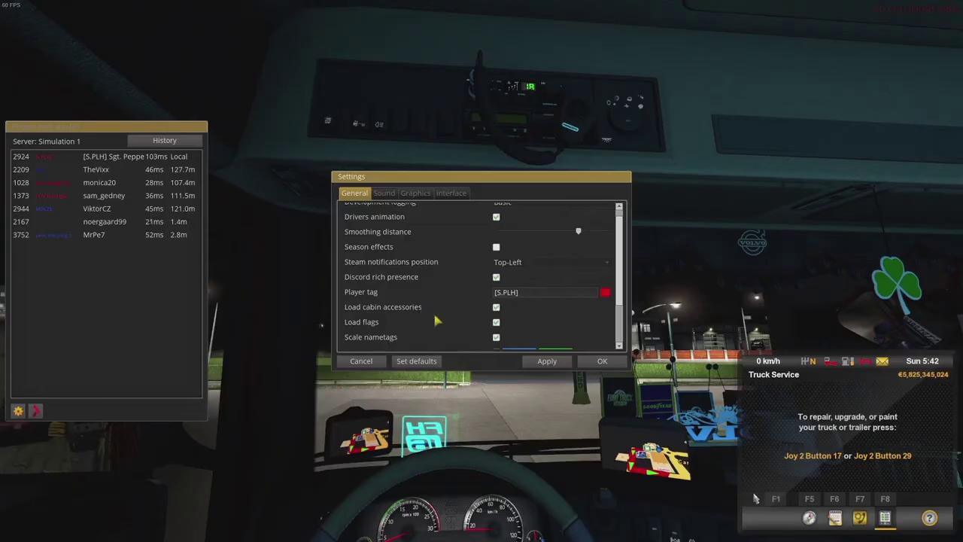
pyautogui.click(552, 292)
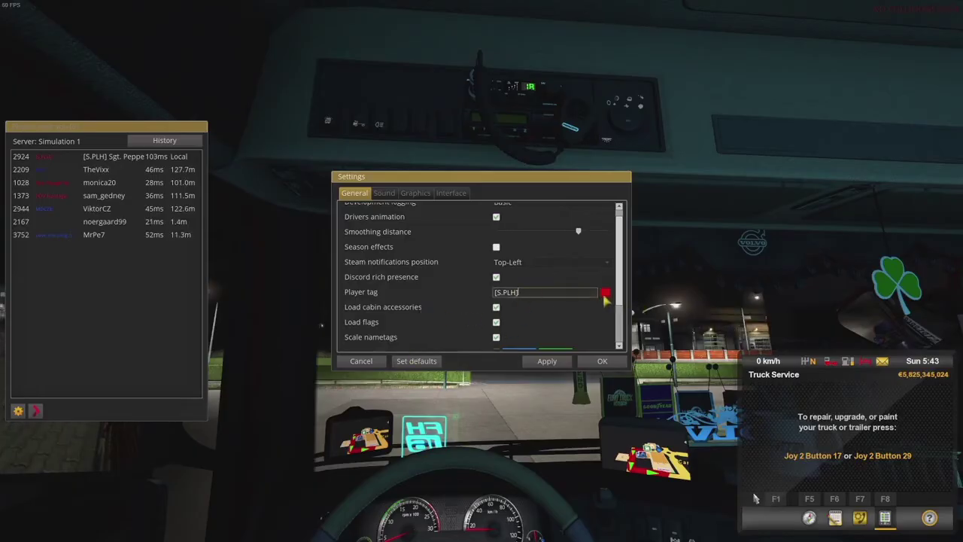
# - Move the Settings window aside and back to the upper middle, then show the Sound section
pyautogui.moveTo(562, 180); pyautogui.dragTo(654, 318)
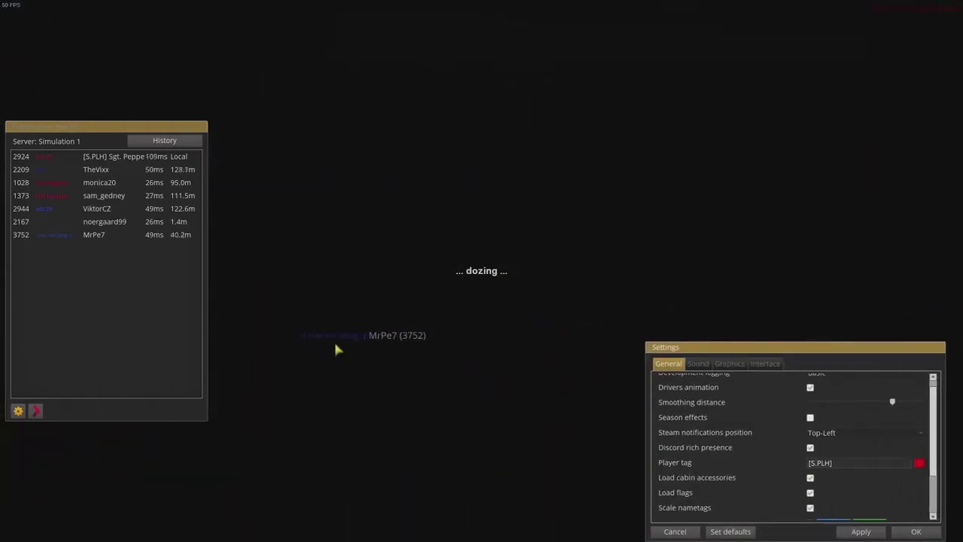
pyautogui.moveTo(789, 347); pyautogui.dragTo(433, 128)
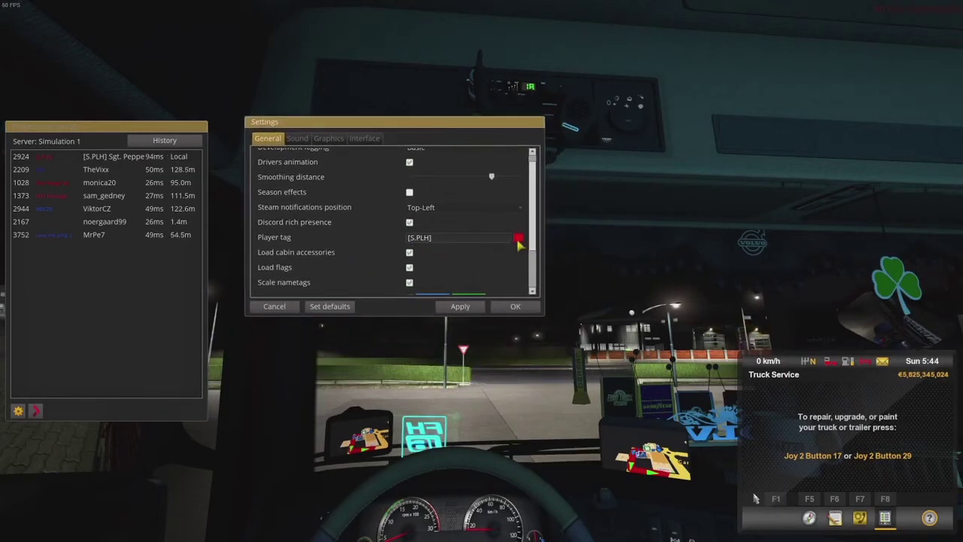
pyautogui.scroll(-3, 360, 247)
pyautogui.scroll(-2, 359, 248)
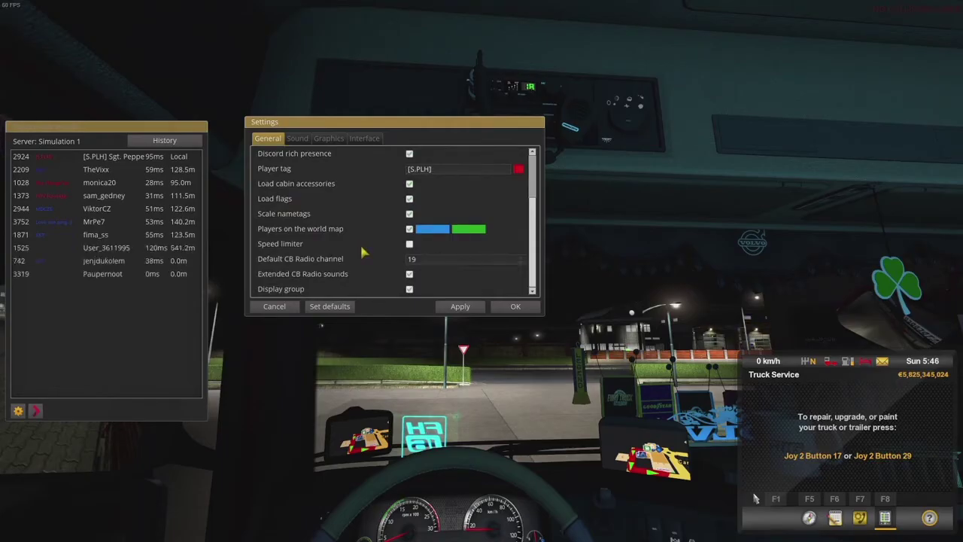
pyautogui.click(298, 139)
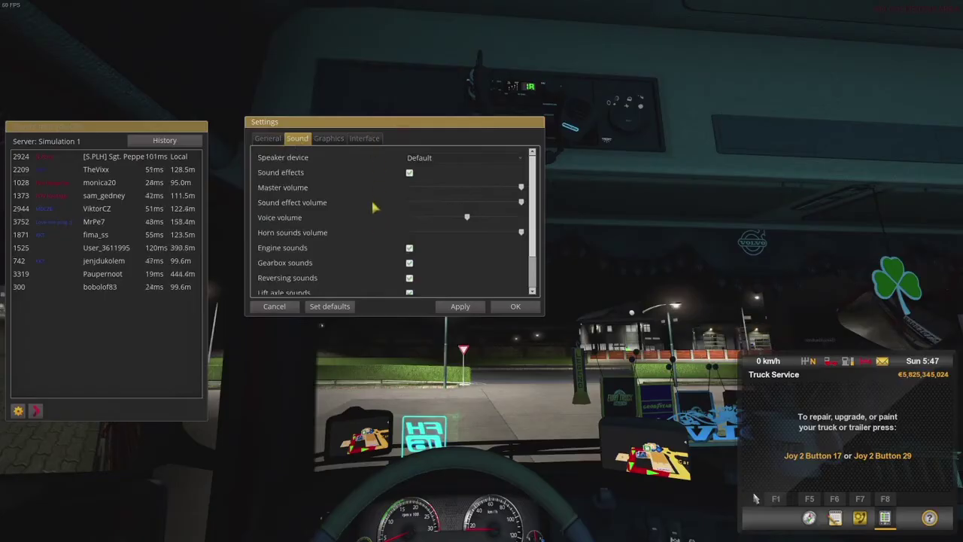
# - Keep Microphone (Realtek(R) Audio) as the voice input device, then go to the Graphics options
pyautogui.scroll(-2, 372, 211)
pyautogui.scroll(-2, 374, 209)
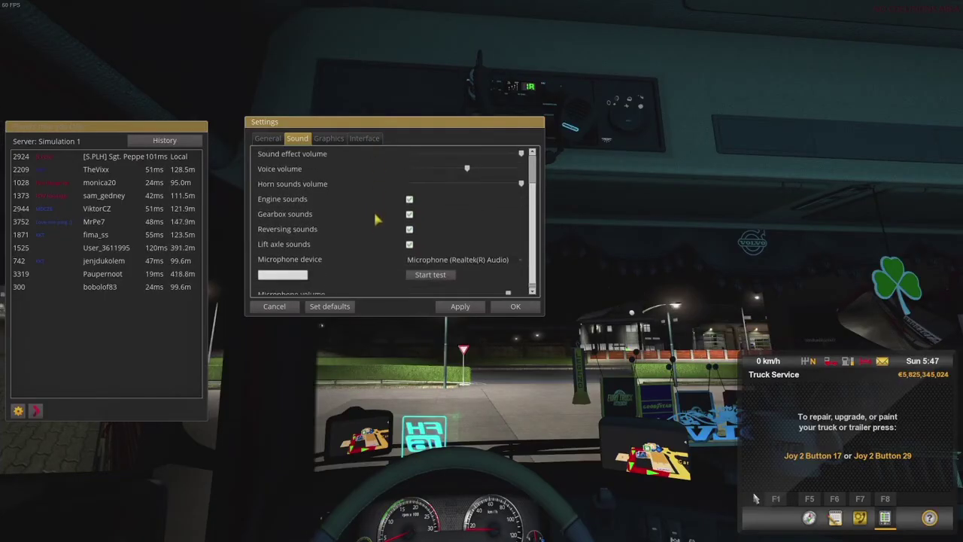
pyautogui.click(514, 258)
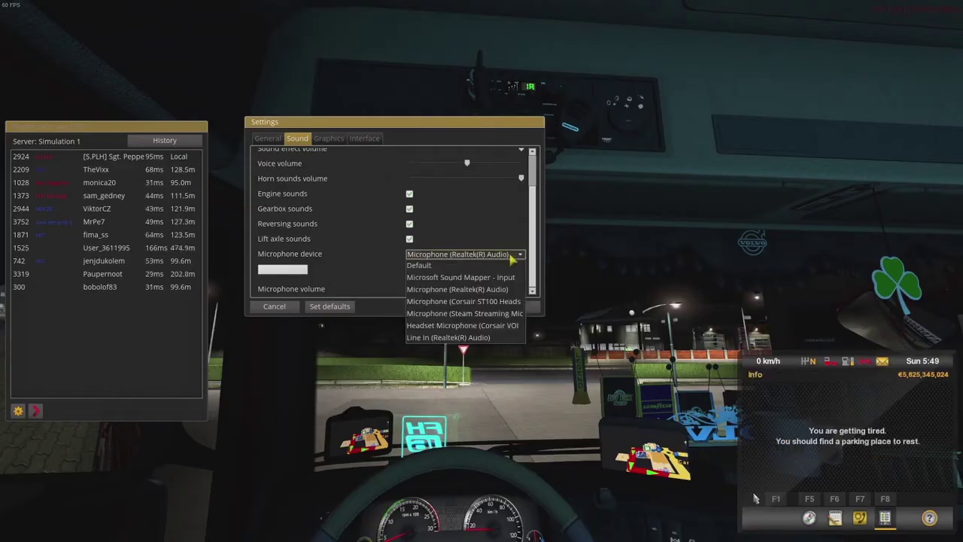
pyautogui.click(514, 255)
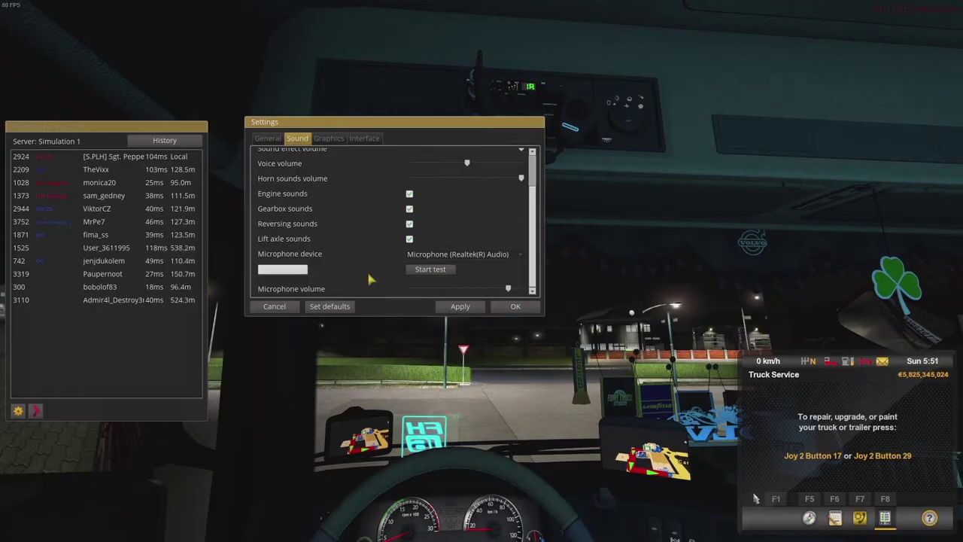
pyautogui.scroll(3, 354, 250)
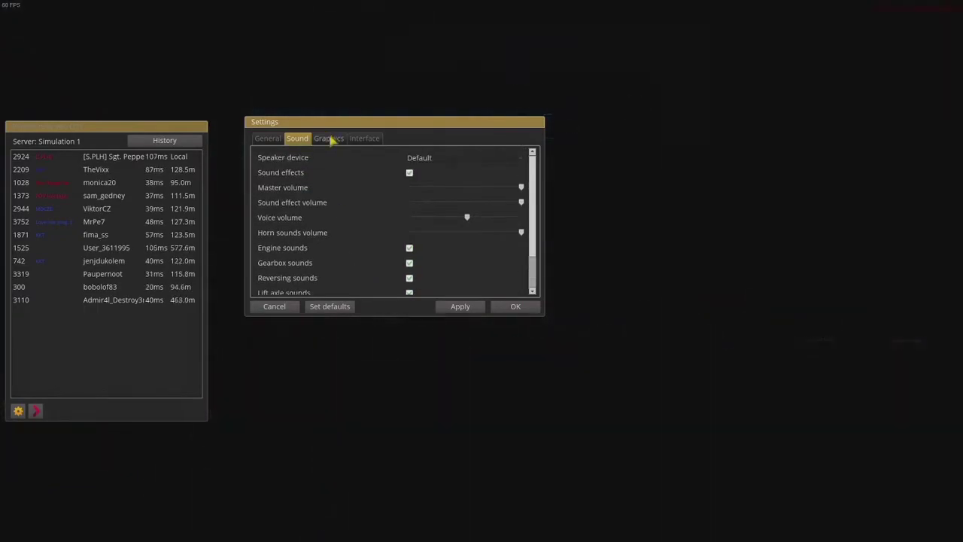
pyautogui.click(329, 139)
# - Uncheck Force trailer nametags on the Graphics tab and look over the Interface options
pyautogui.click(358, 280)
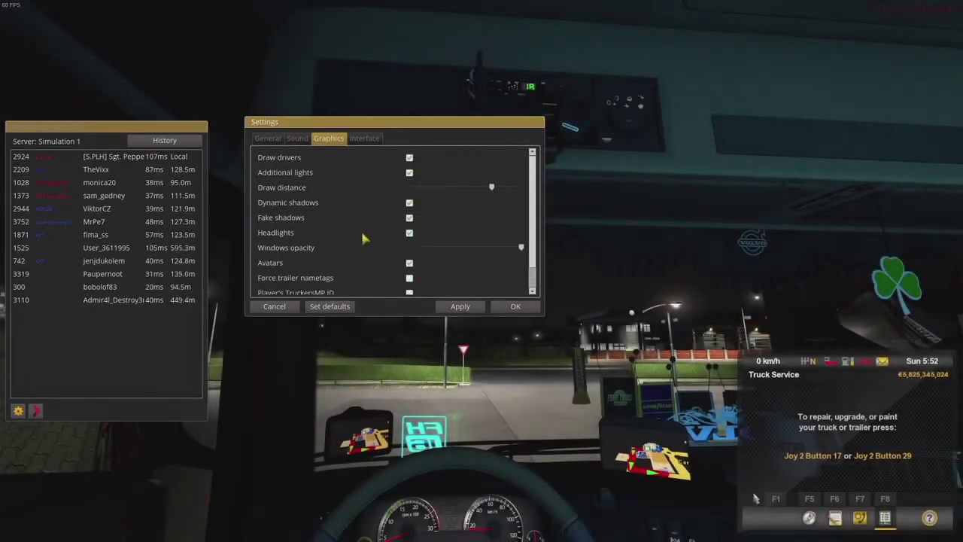
pyautogui.scroll(-2, 364, 232)
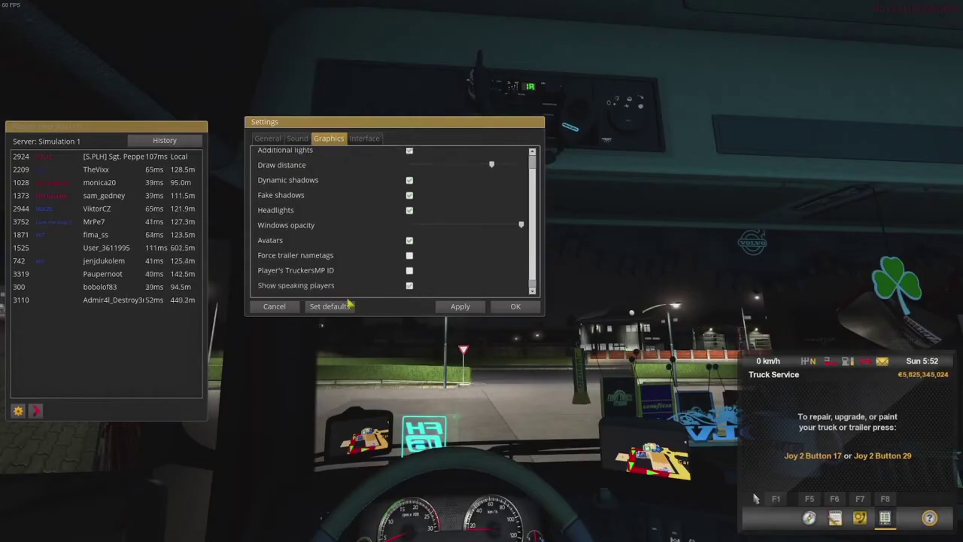
pyautogui.scroll(-1, 361, 235)
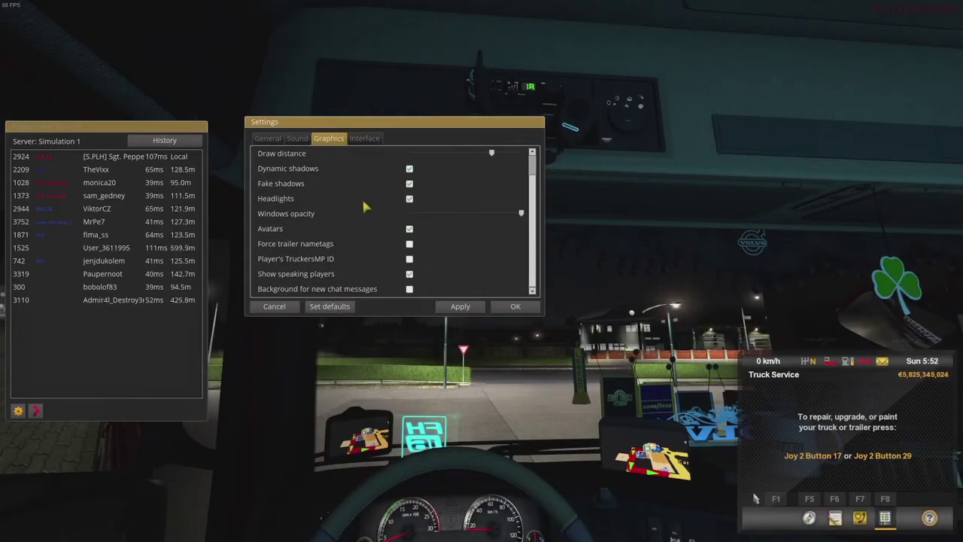
pyautogui.click(365, 139)
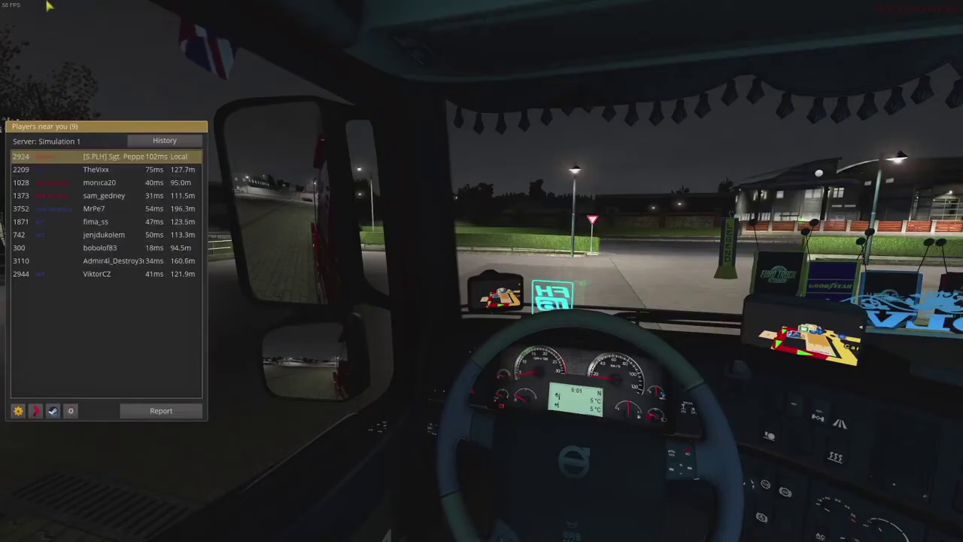
# - Open the Report User form for the top-listed nearby player and tick Trolling/Griefing
pyautogui.click(167, 411)
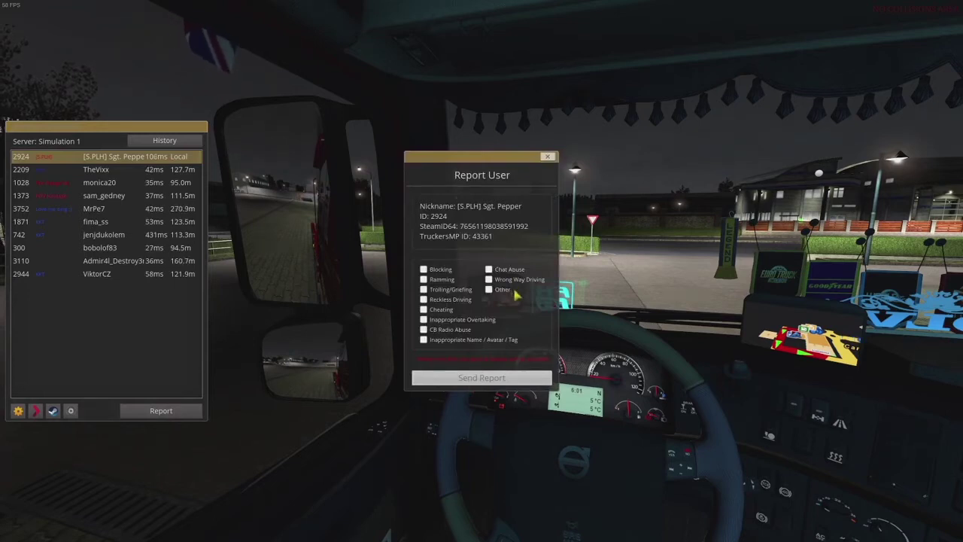
pyautogui.click(444, 290)
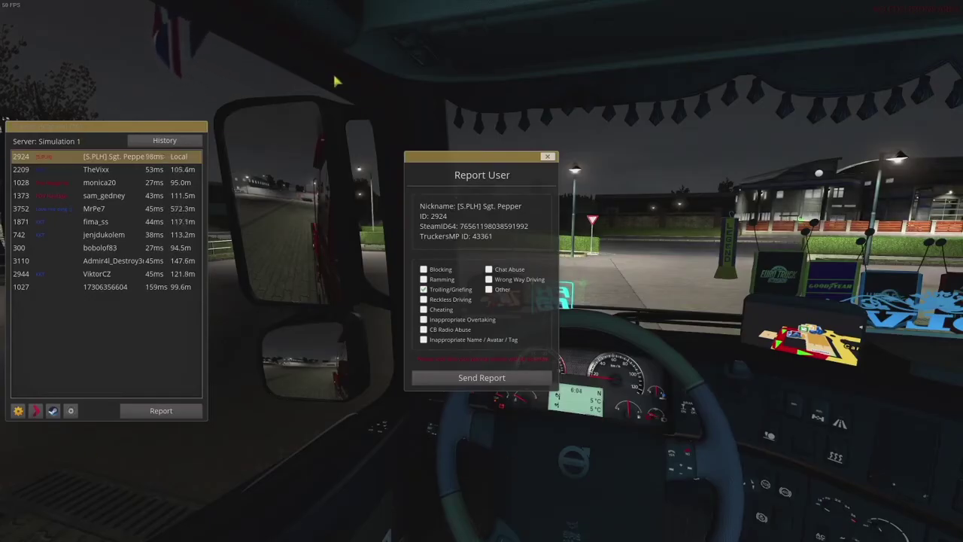
pyautogui.moveTo(756, 498)
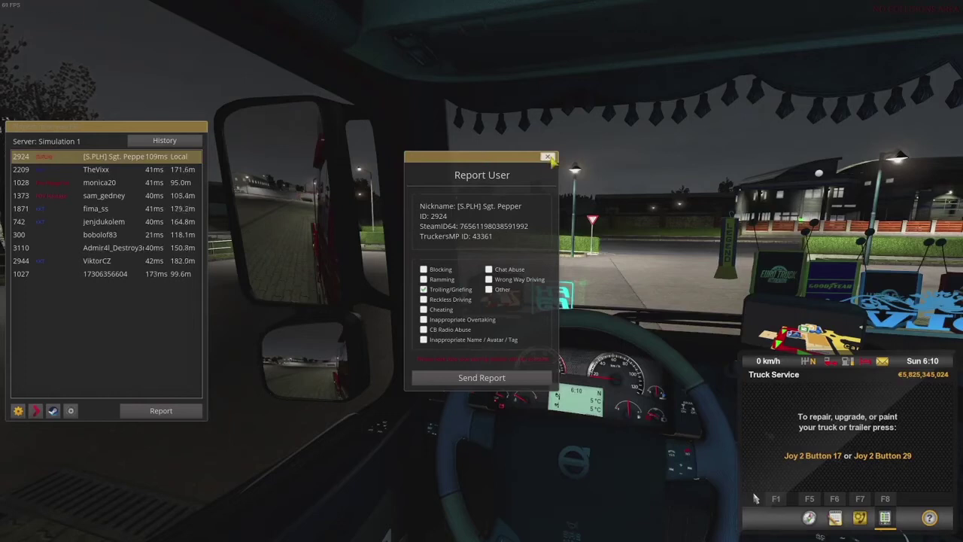
# - Close the Report User dialog with its X, leaving the report unsent
pyautogui.click(549, 157)
# - Look up the second nearby player's info with the /pinfo chat command
pyautogui.press('y')
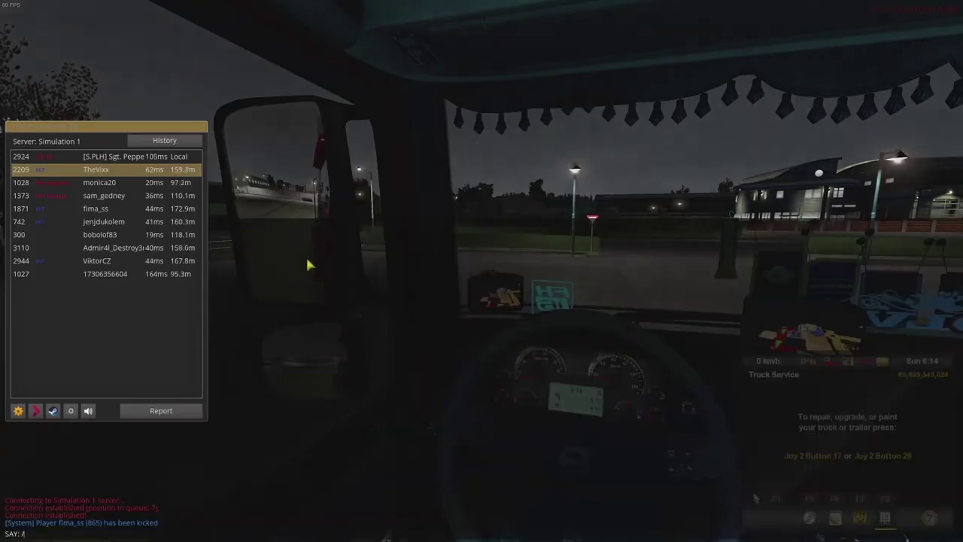
pyautogui.write('/pinfo')
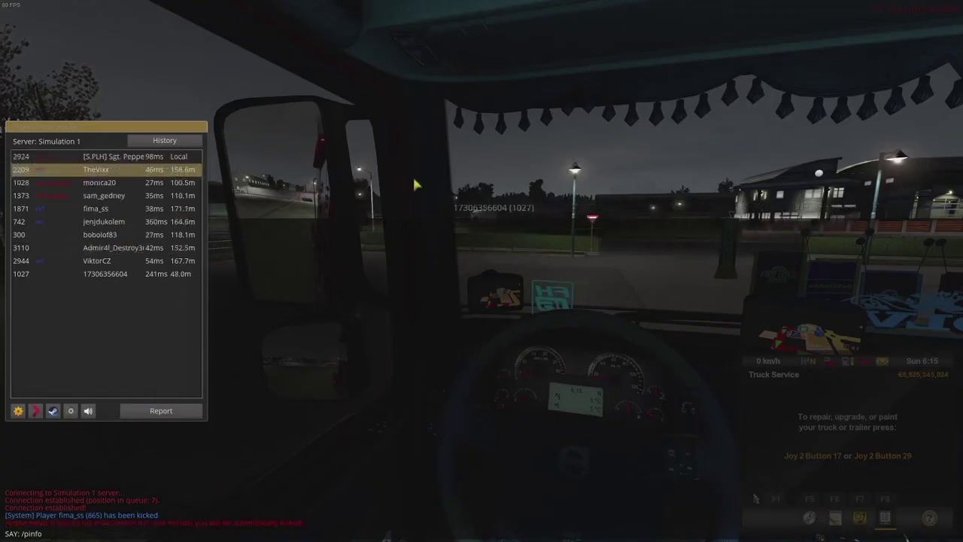
pyautogui.write('2209')
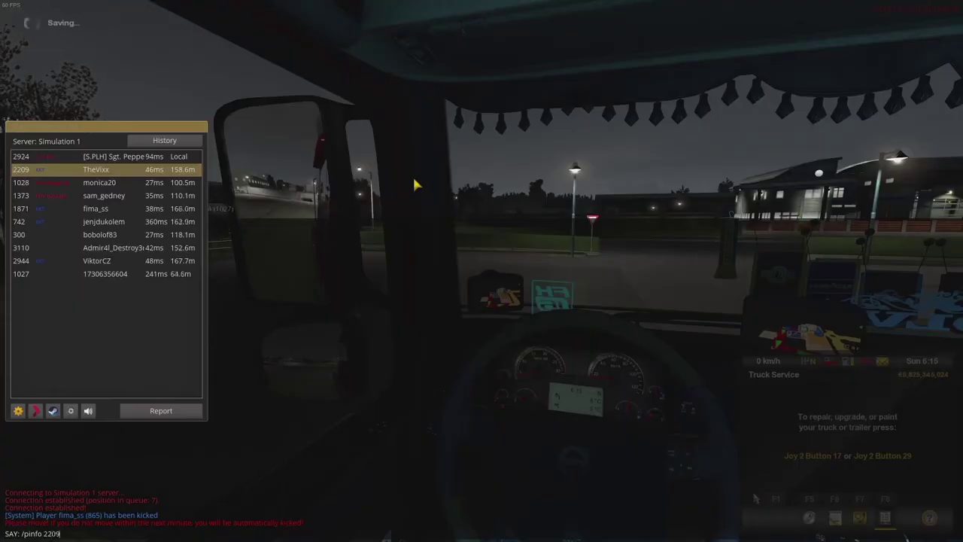
pyautogui.press('Return')
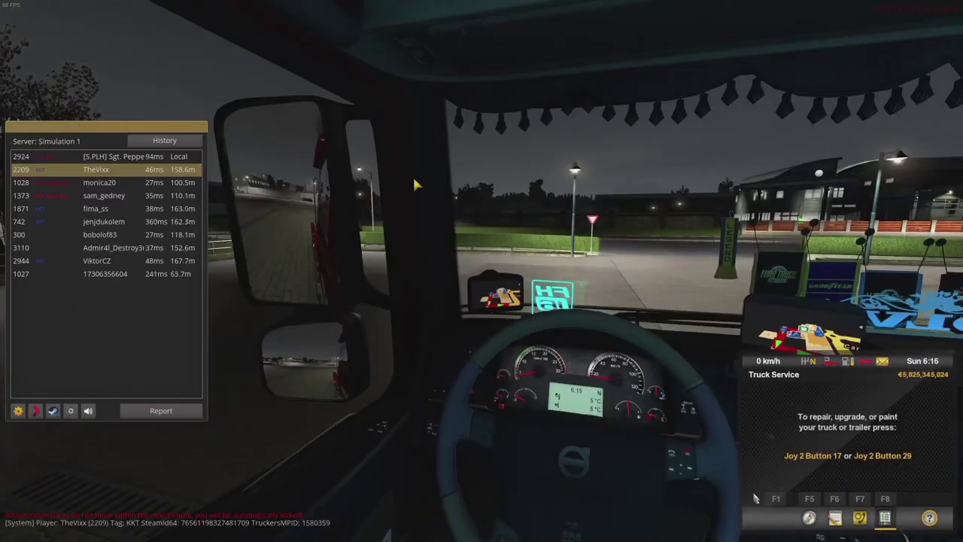
# - Send a short '.' message in chat and reopen the chat input
pyautogui.write('y.')
pyautogui.press('Return')
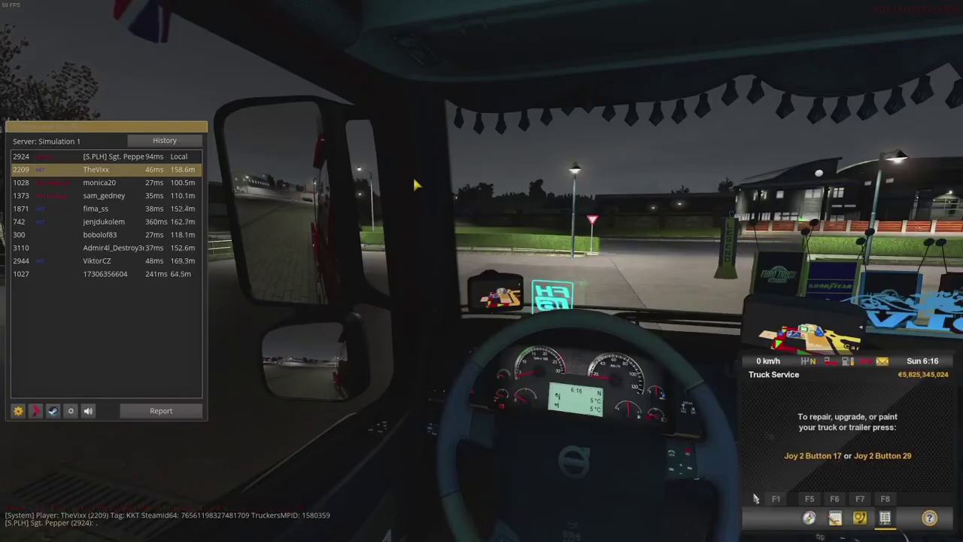
pyautogui.press('y')
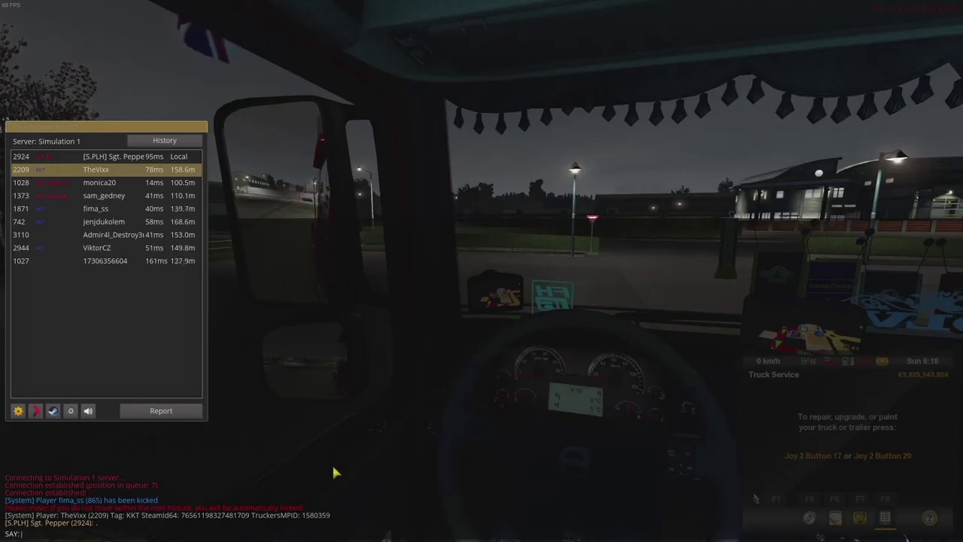
# - Send the /fix repair command, then show the route advisor's Assistance page with 46% truck damage
pyautogui.press('Escape')
pyautogui.press('y')
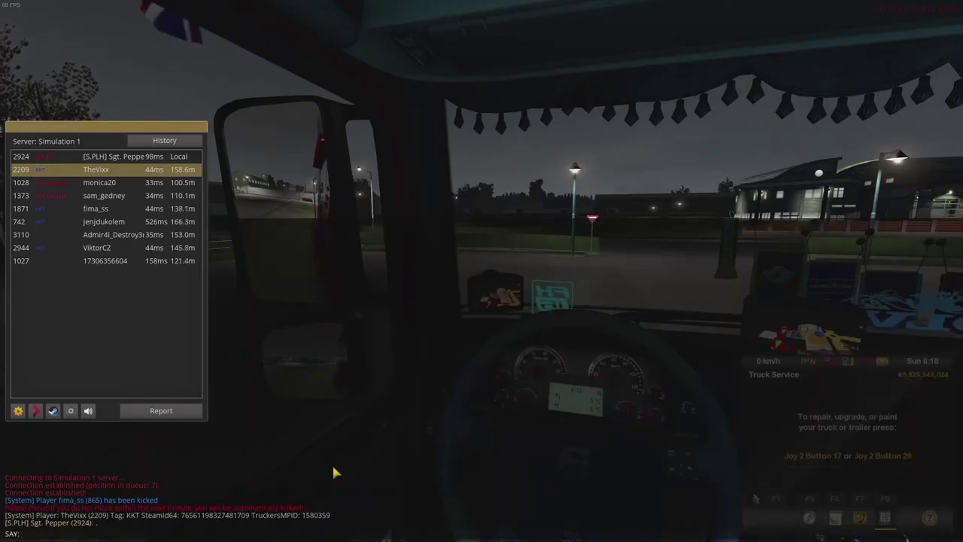
pyautogui.write('/')
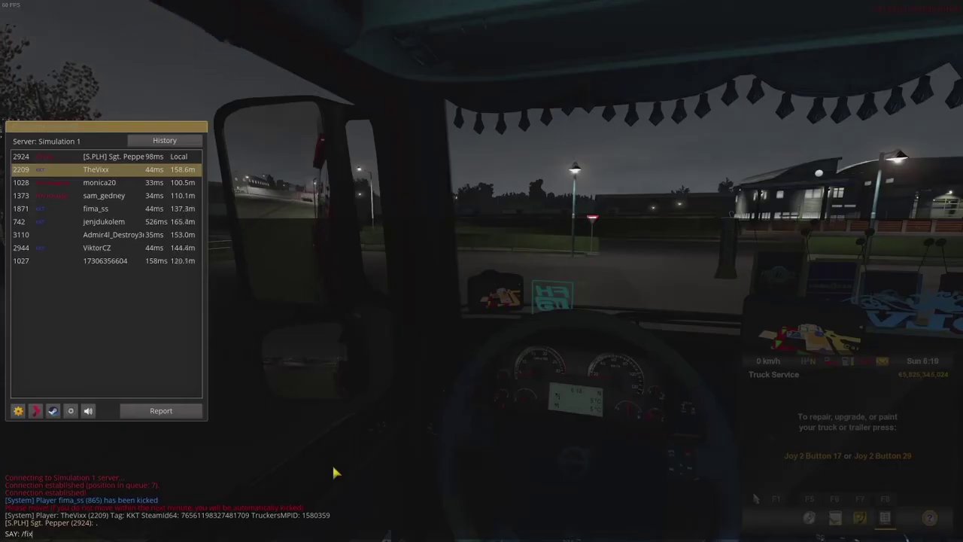
pyautogui.write('fix')
pyautogui.press('Return')
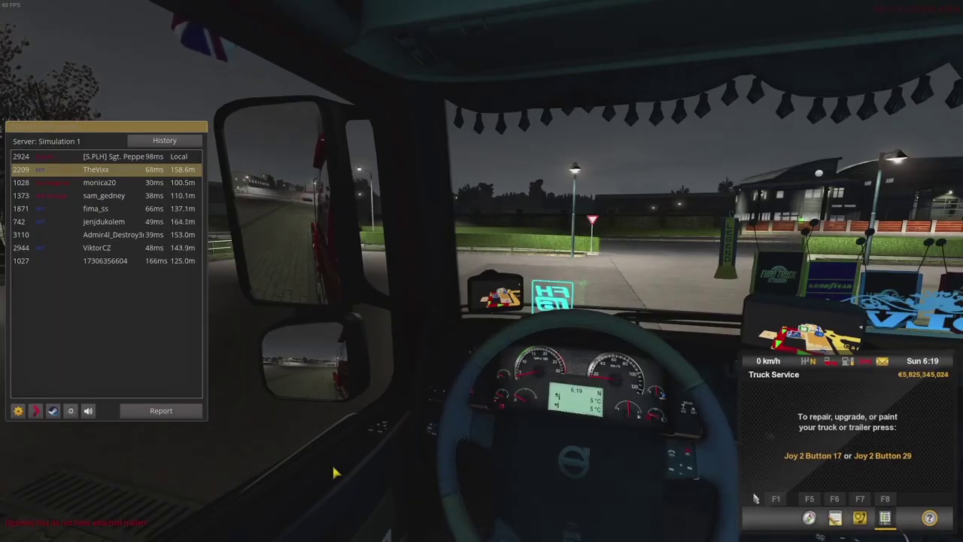
pyautogui.press('F6')
pyautogui.press('F7')
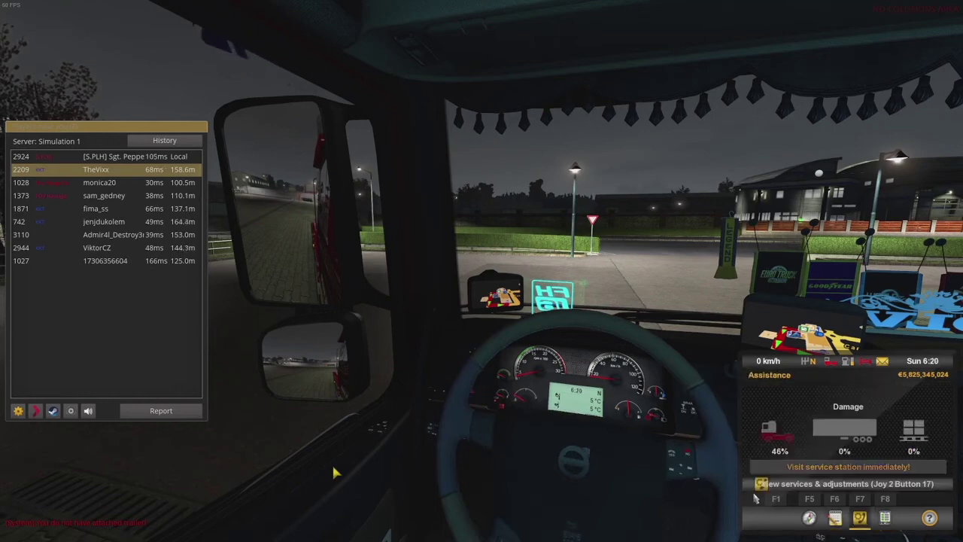
# - Show the route advisor's Info page and switch to the exterior chase camera behind the red truck
pyautogui.press('F8')
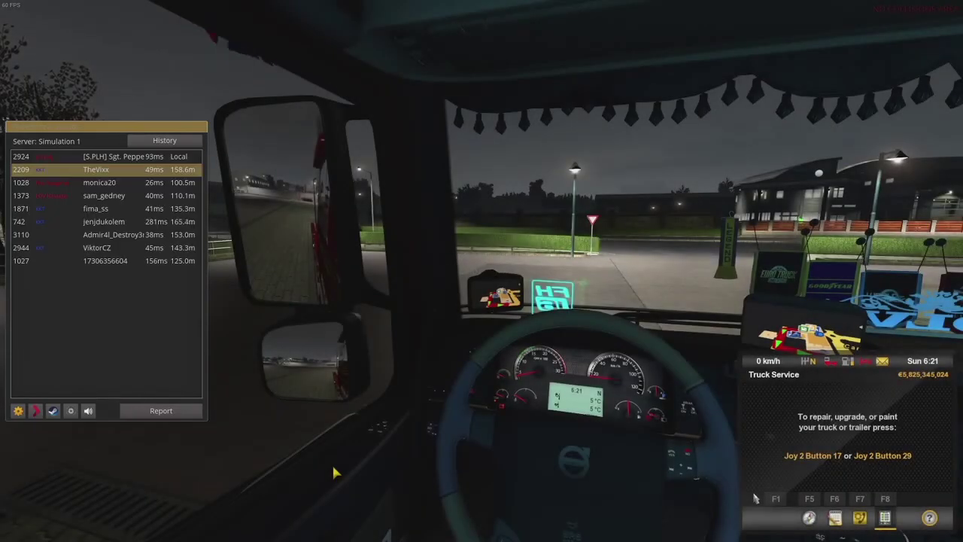
pyautogui.press('2')
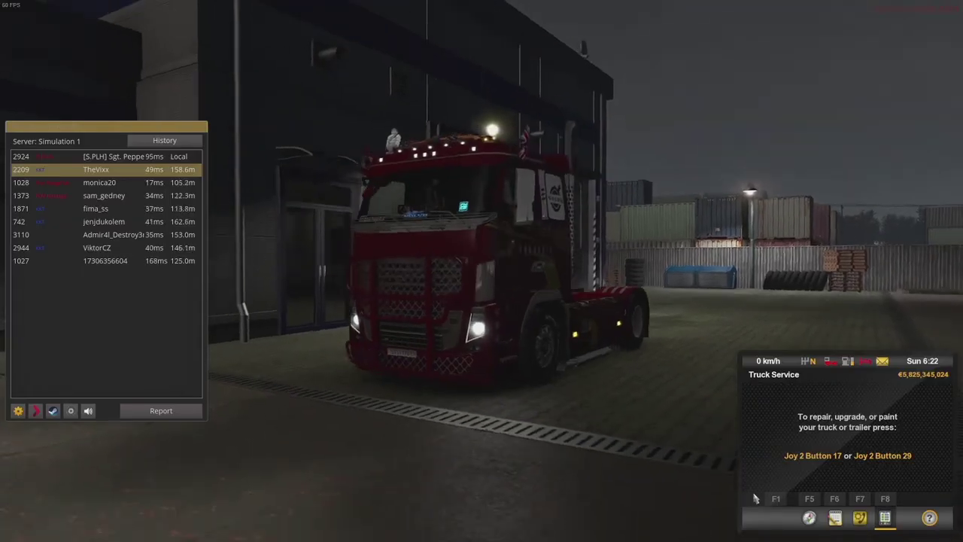
# - Orbit around to the truck's rear while toggling the nearby-players list, then open chat
pyautogui.press('Tab')
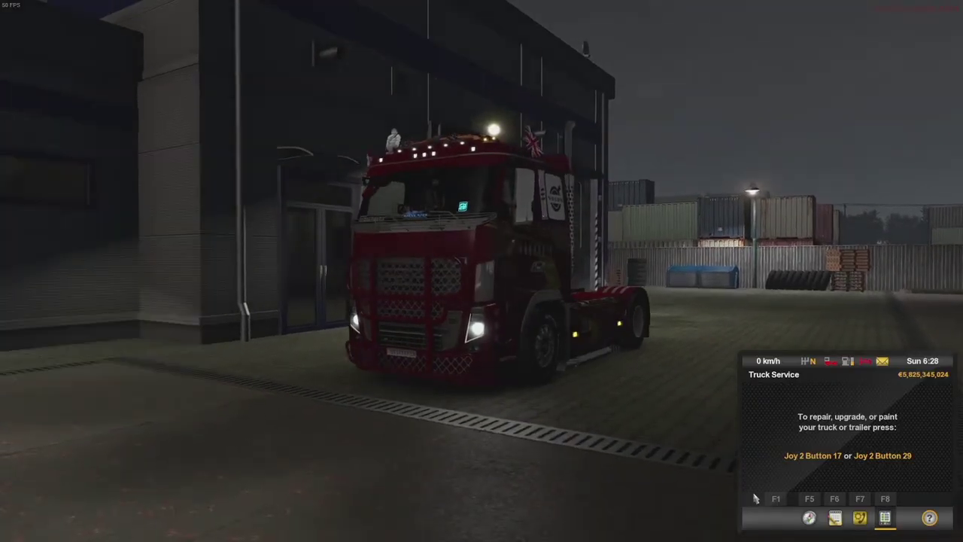
pyautogui.press('Tab')
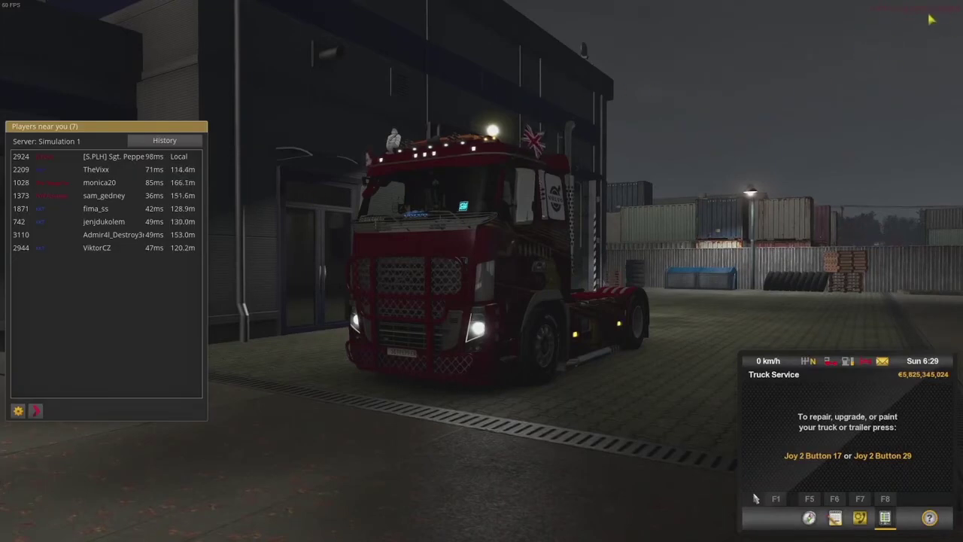
pyautogui.press('Tab')
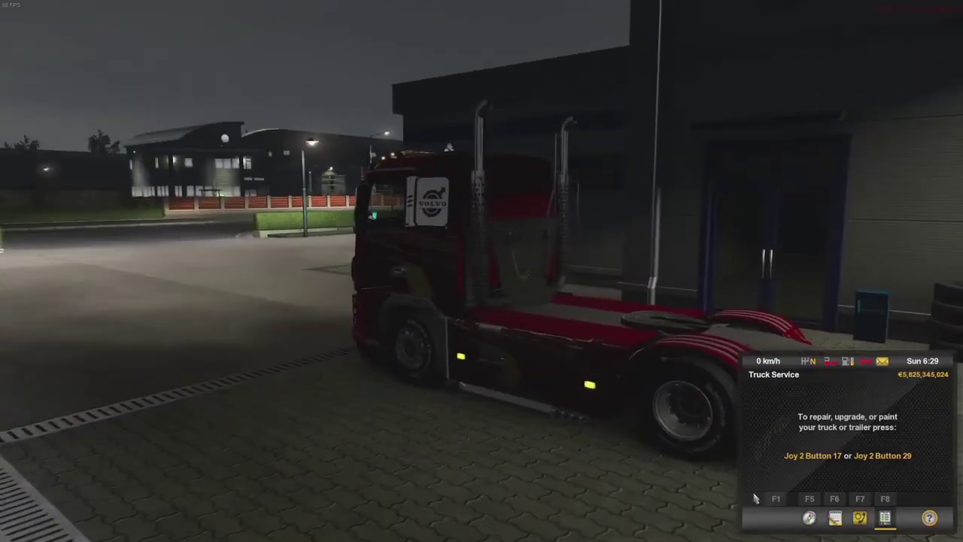
pyautogui.press('Tab')
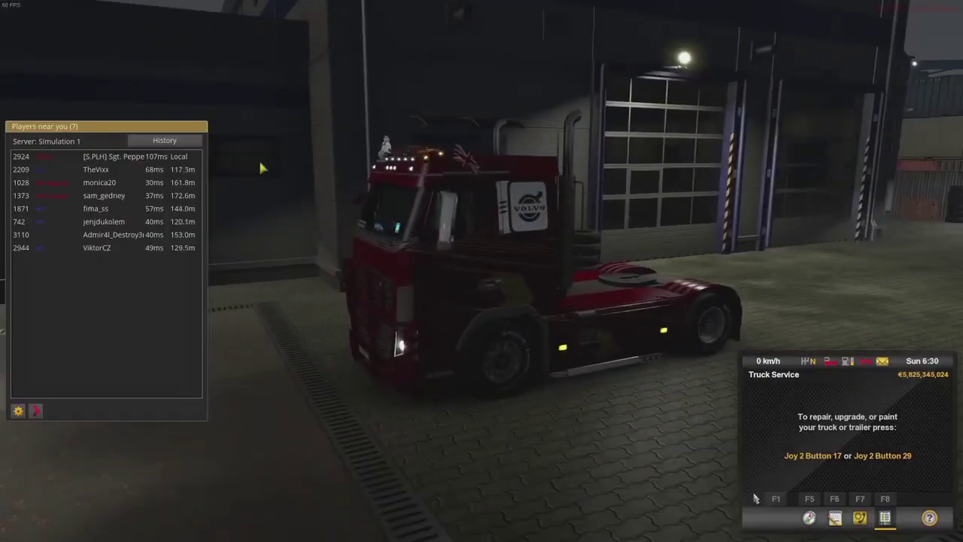
pyautogui.press('Tab')
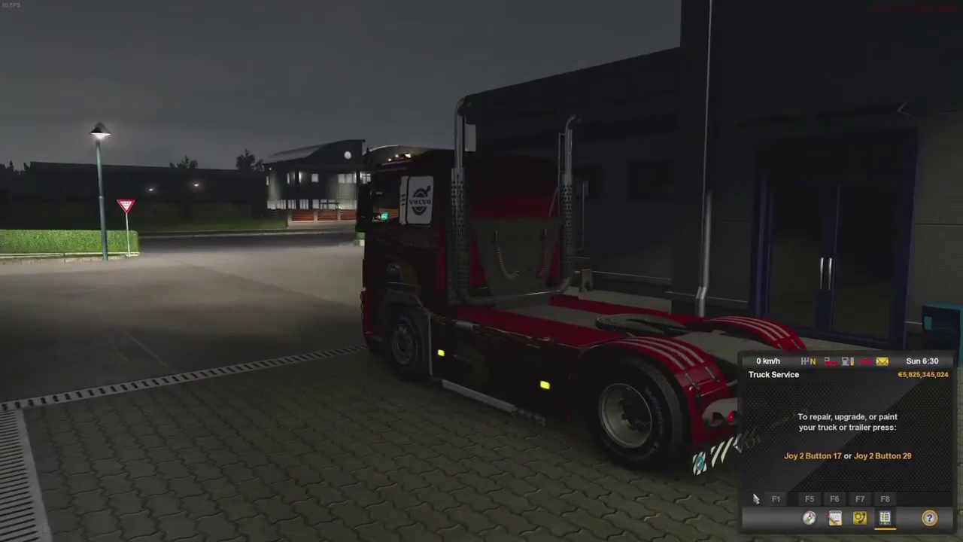
pyautogui.press('Tab')
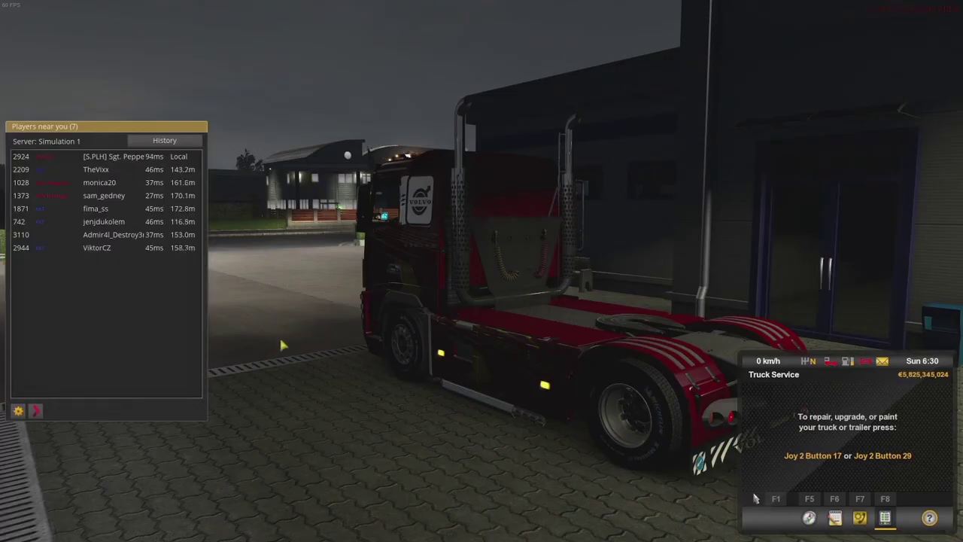
pyautogui.press('Tab')
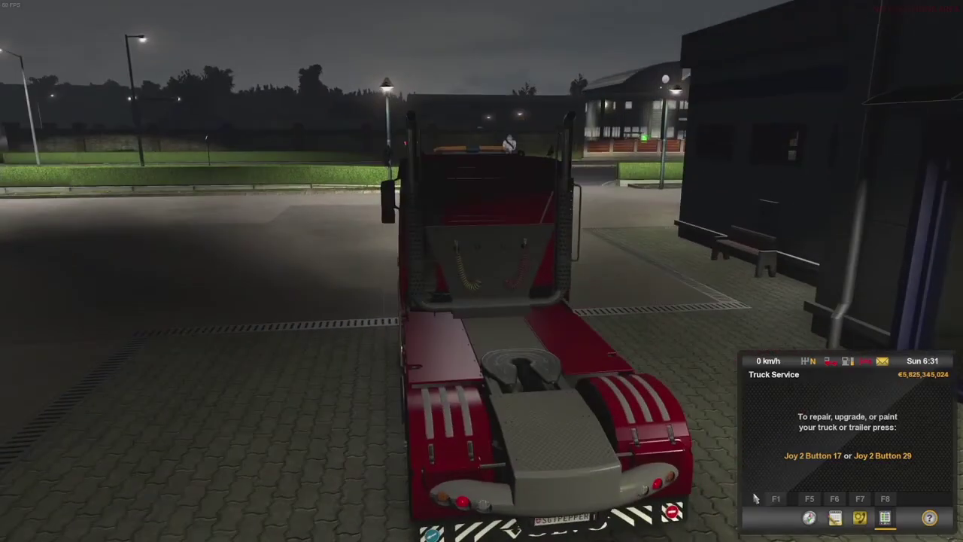
pyautogui.press('y')
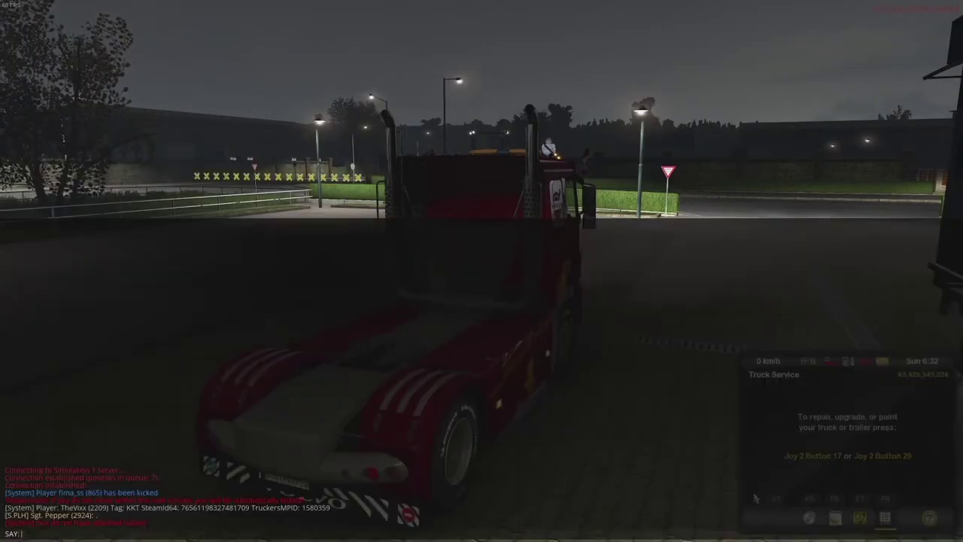
# - Close the chat and display the Players near you list showing eight nearby players
pyautogui.press('Escape')
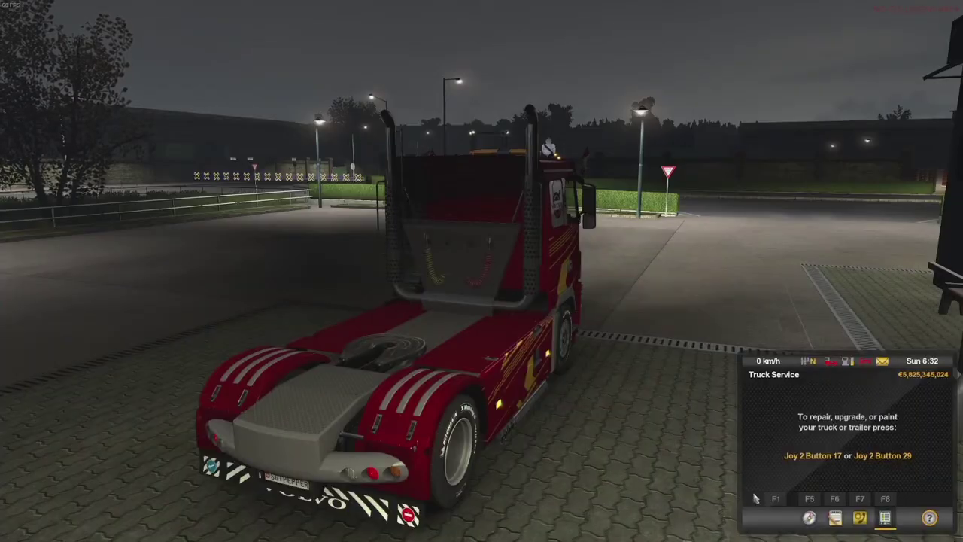
pyautogui.press('Tab')
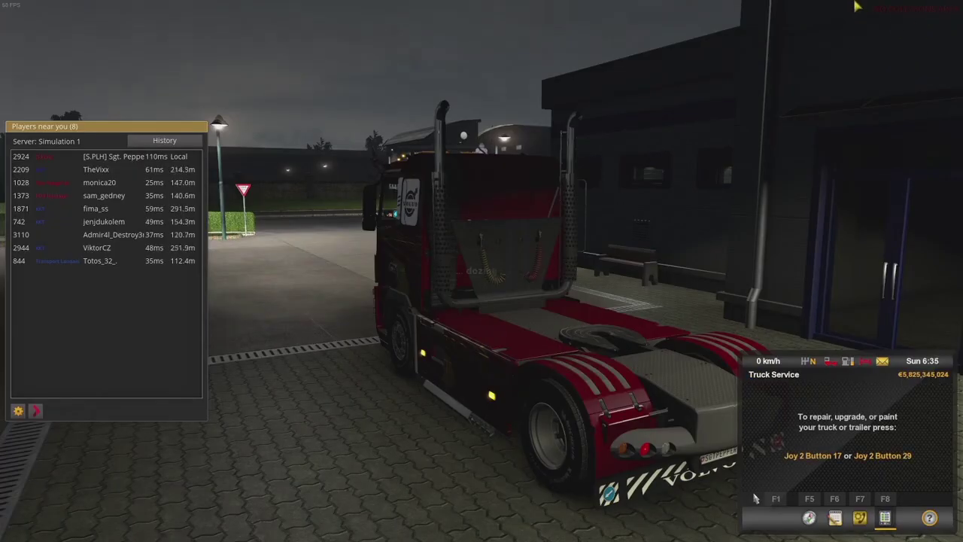
# - Sleep to rest the driver, hide the nearby-players list, then open and close chat unsent
pyautogui.press('Return')
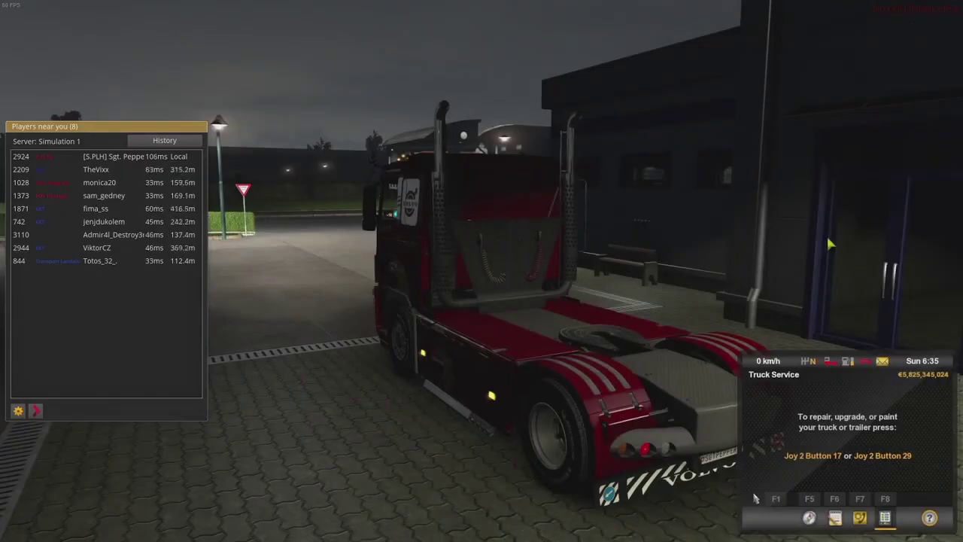
pyautogui.press('Tab')
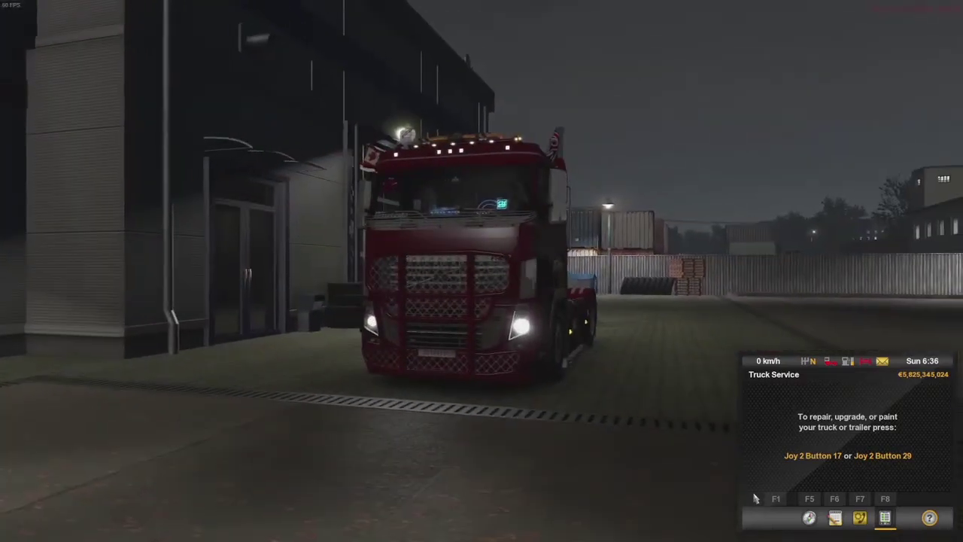
pyautogui.press('y')
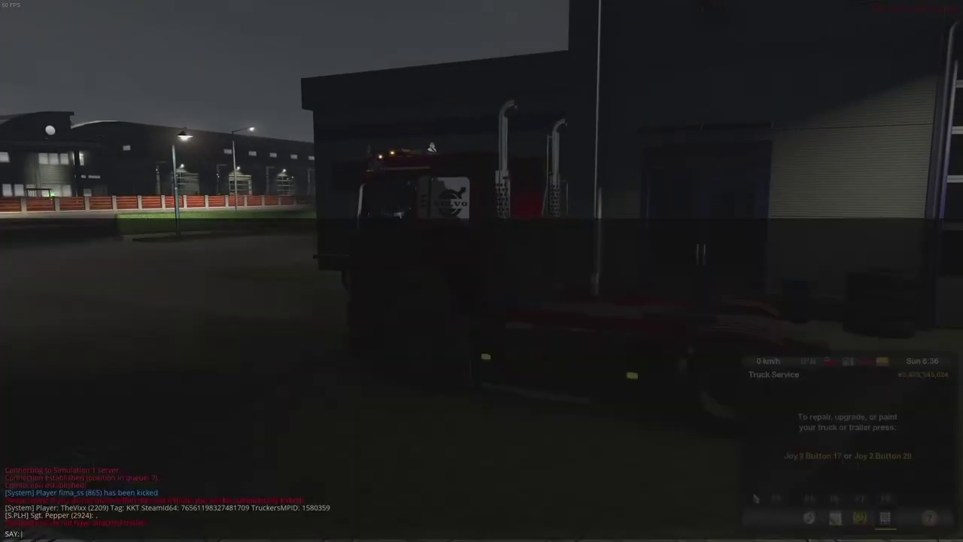
pyautogui.press('Escape')
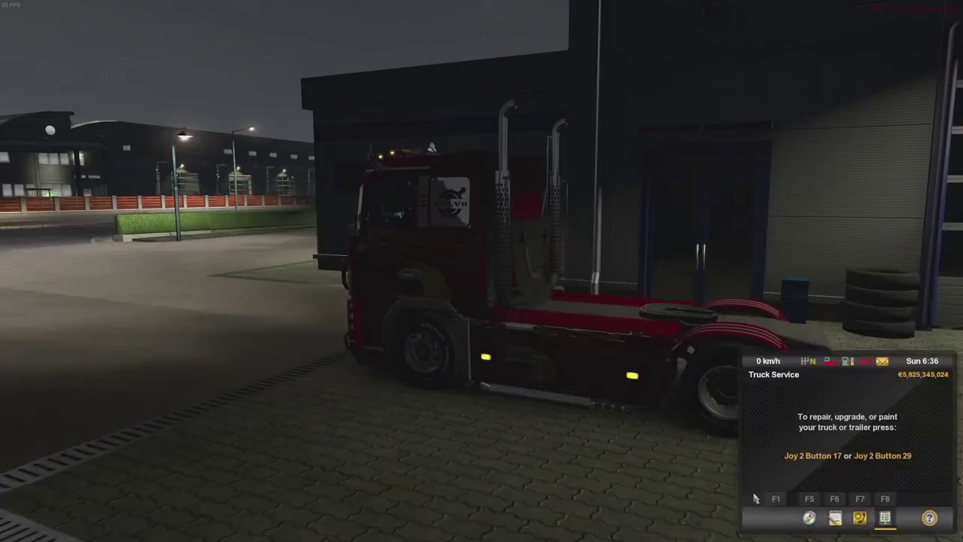